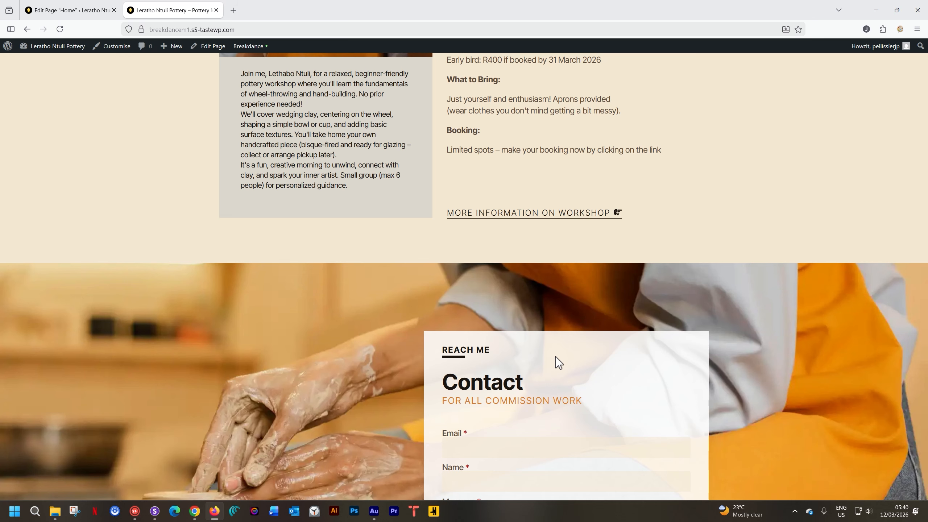
scroll(556, 357, "down", 2)
scroll(556, 357, "up", 2)
scroll(556, 357, "down", 1)
scroll(555, 357, "down", 1)
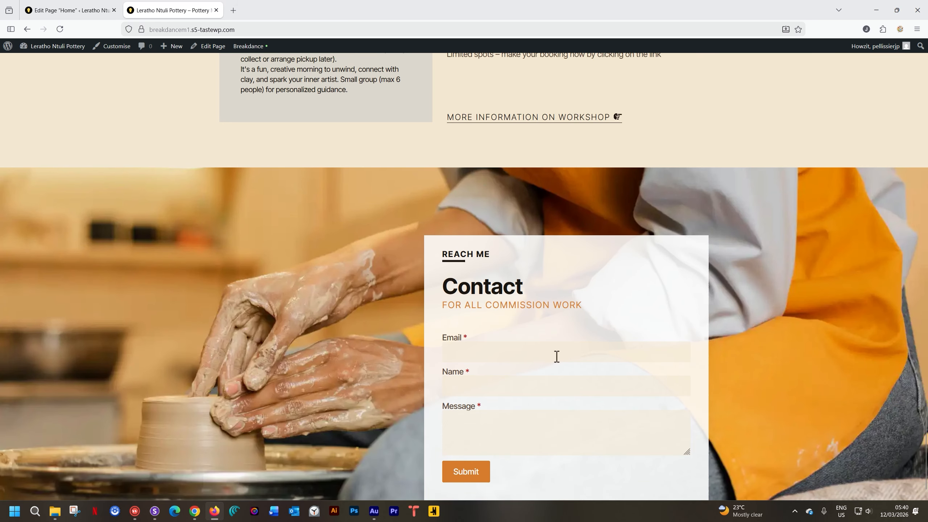
scroll(556, 357, "up", 1)
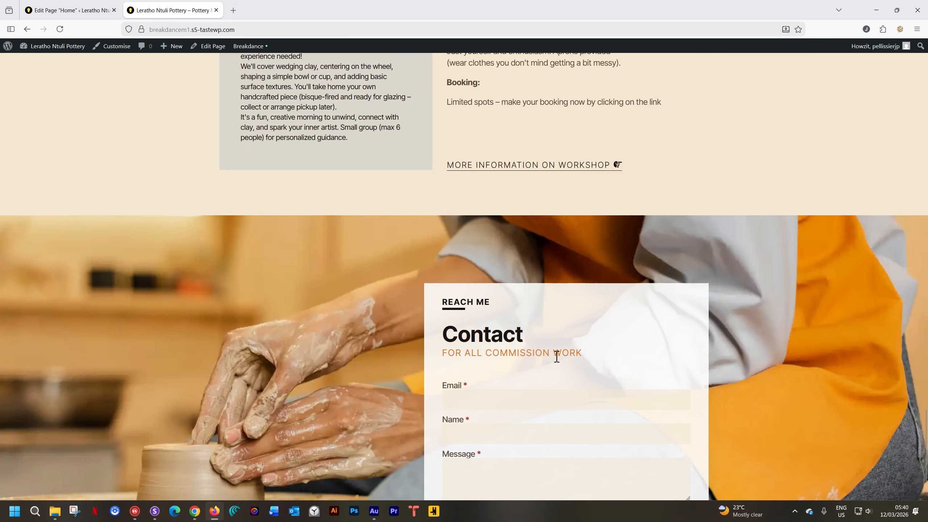
- Leave the Home page editor and open Breakdance's Popups overview in the site admin
left_click(90, 10)
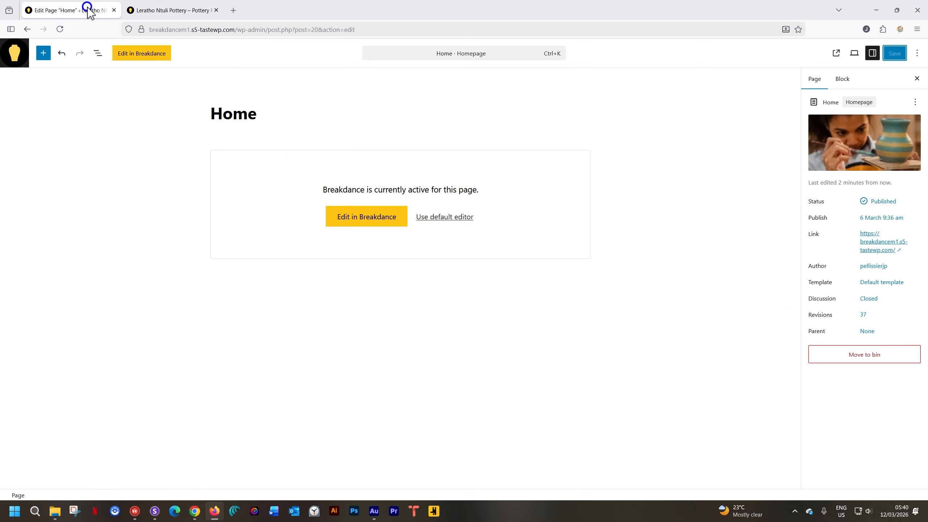
left_click(13, 53)
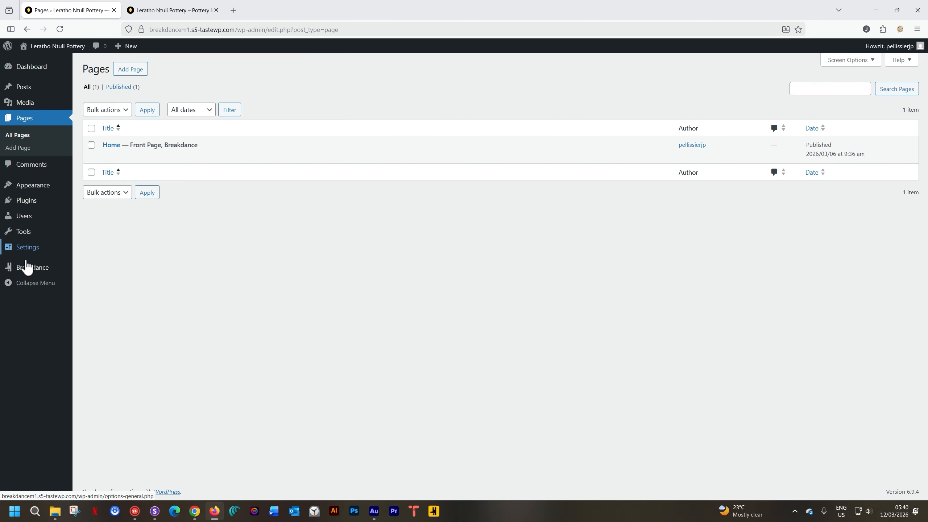
mouse_move(27, 272)
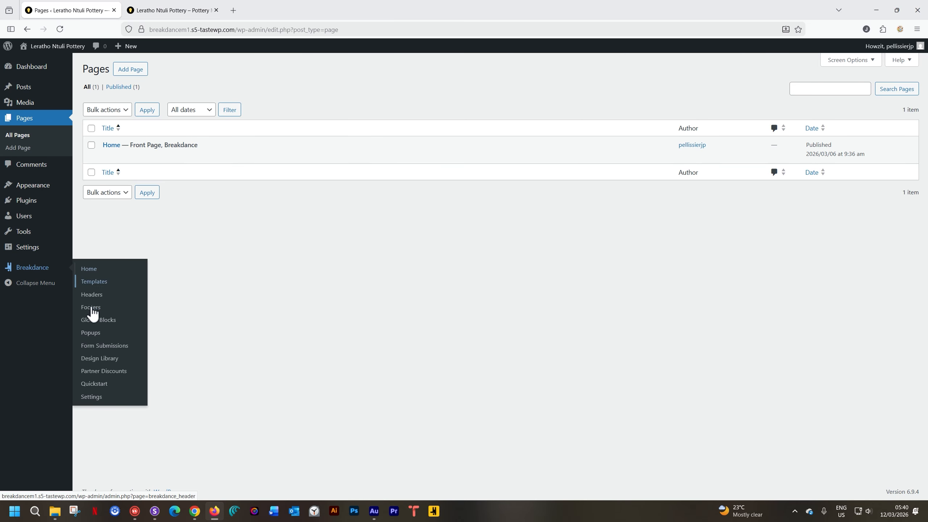
left_click(98, 335)
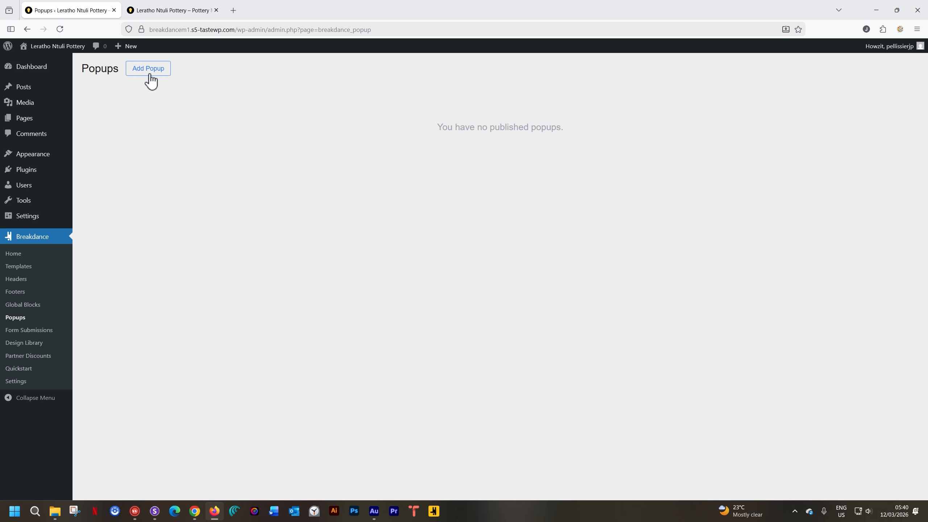
left_click(183, 10)
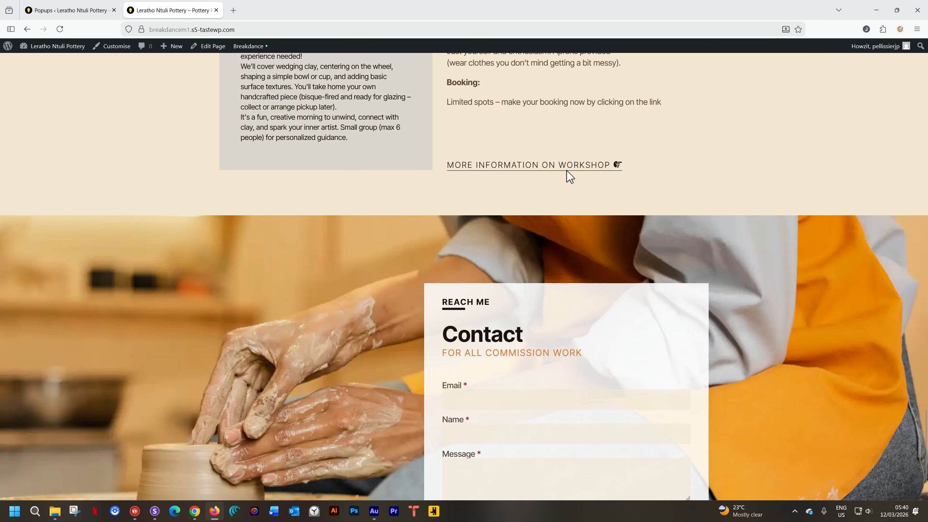
left_click(71, 11)
- Create a popup titled "Workshop March 2026" with its location set to Everywhere, without conditions or triggers
left_click(143, 70)
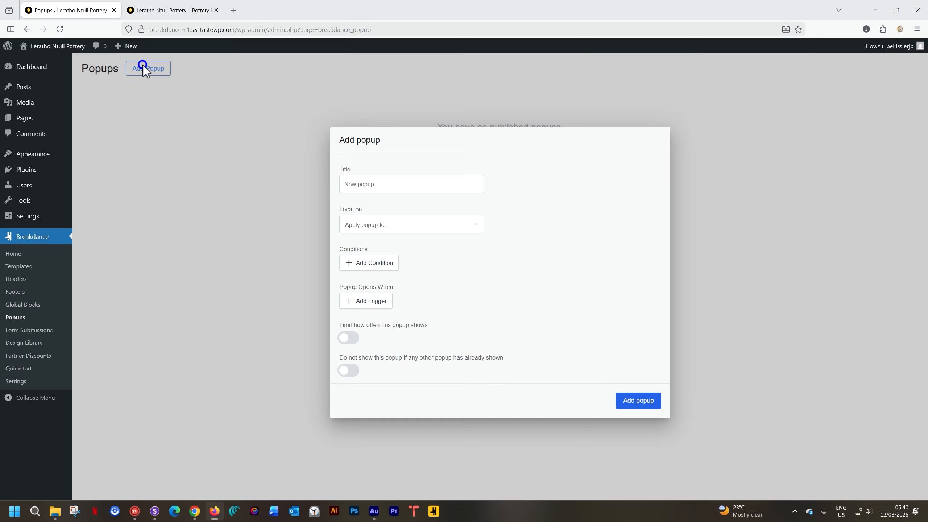
left_click(420, 186)
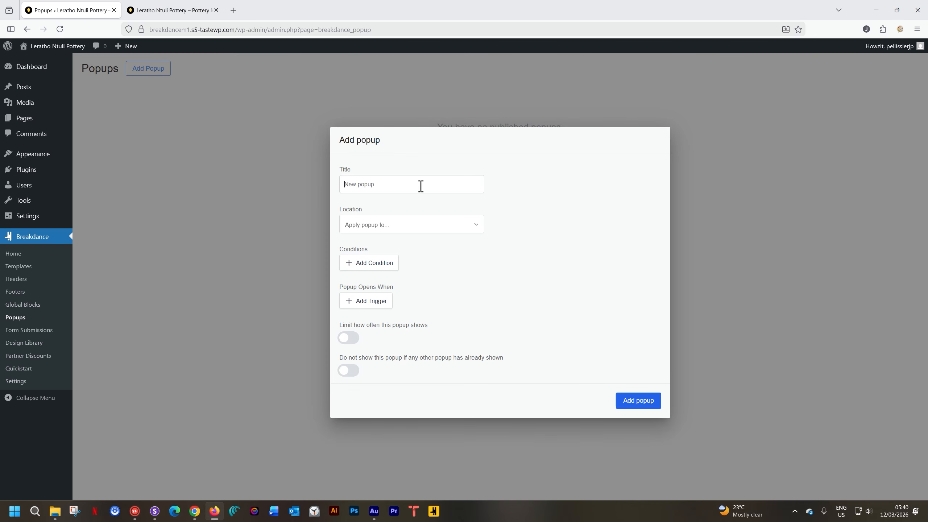
type("Workshop March 2026")
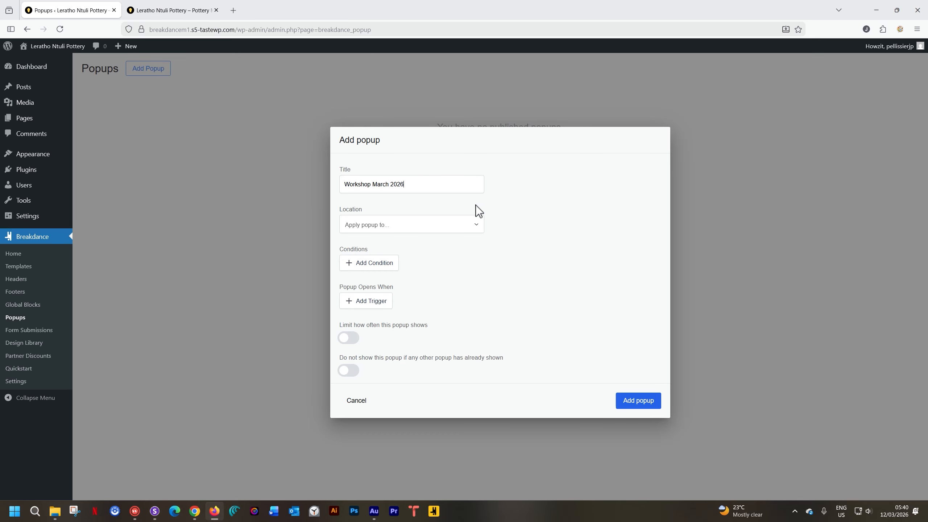
left_click(476, 228)
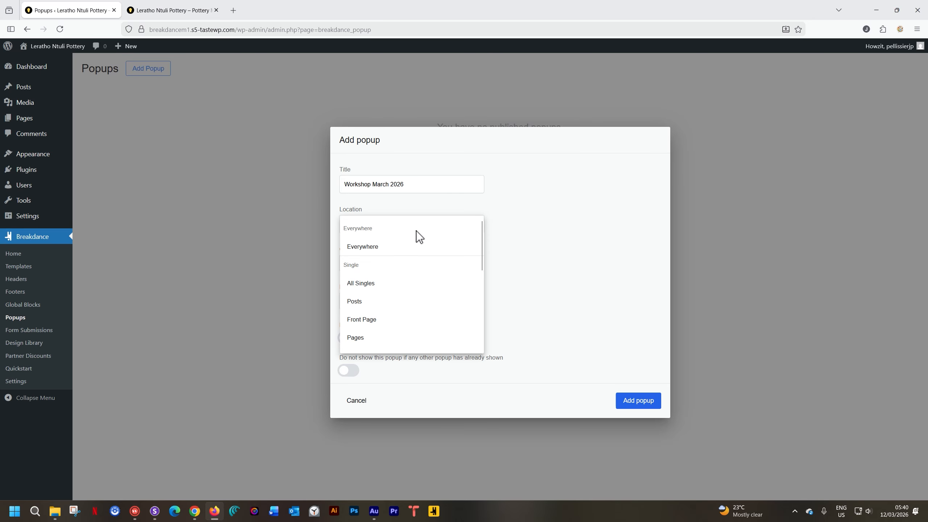
left_click(375, 250)
left_click(513, 218)
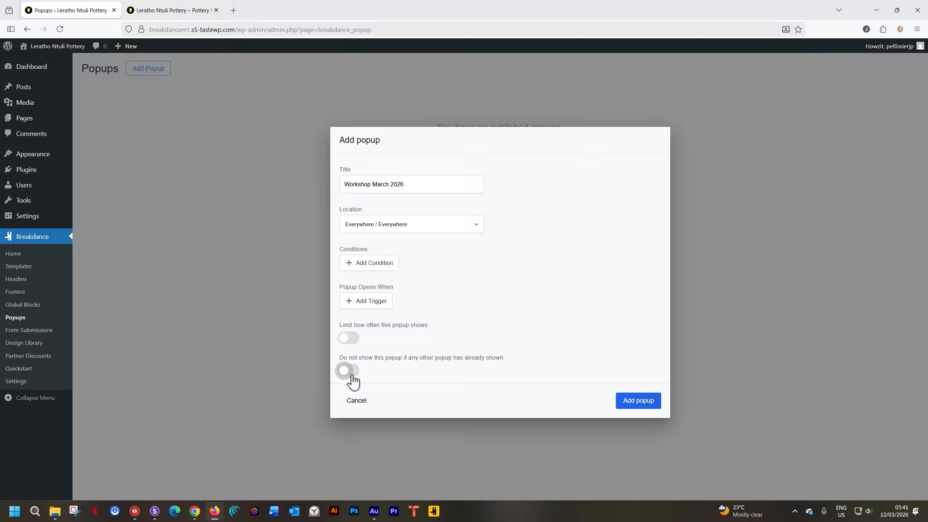
left_click(639, 402)
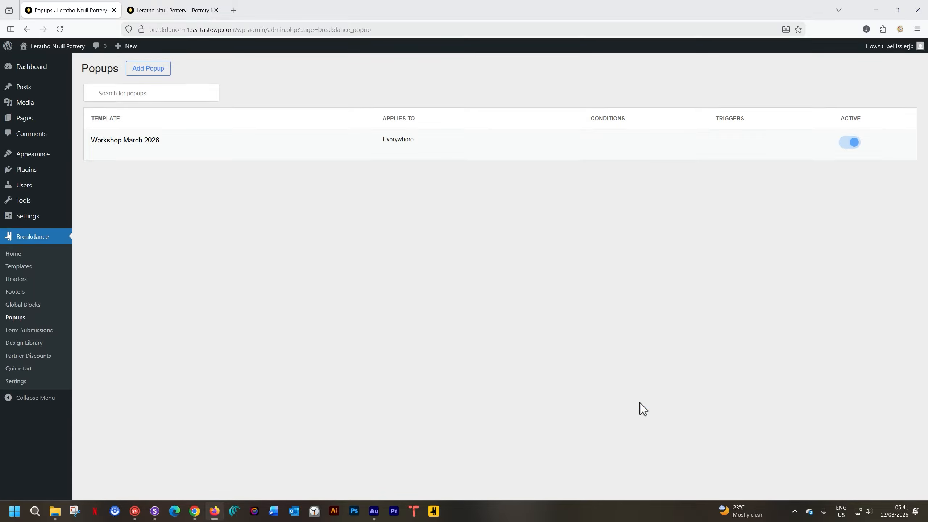
- Open the Workshop March 2026 popup in the Breakdance builder and add a section to it
mouse_move(532, 131)
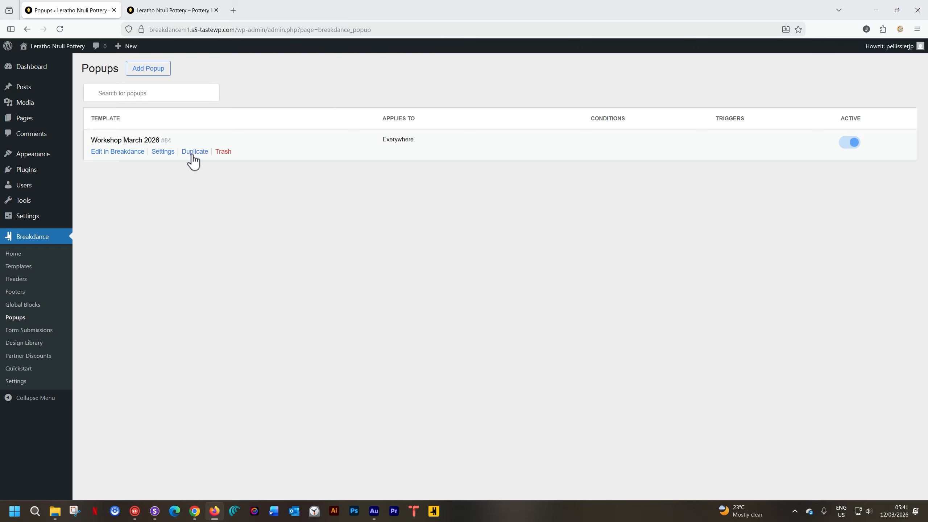
left_click(132, 154)
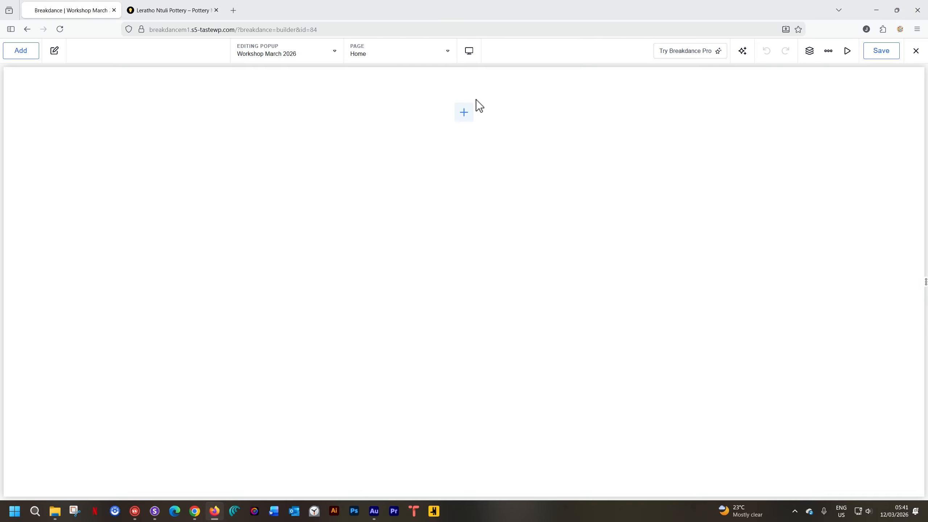
left_click(464, 114)
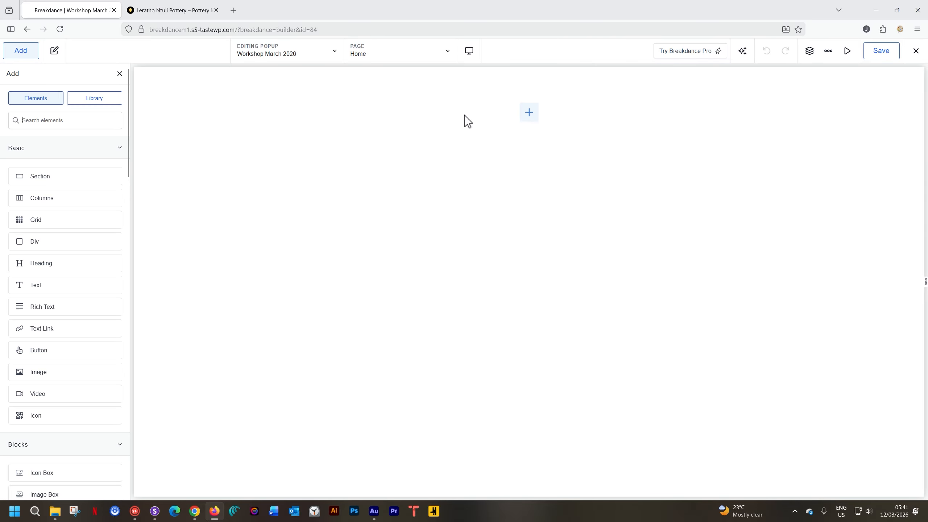
left_click(46, 177)
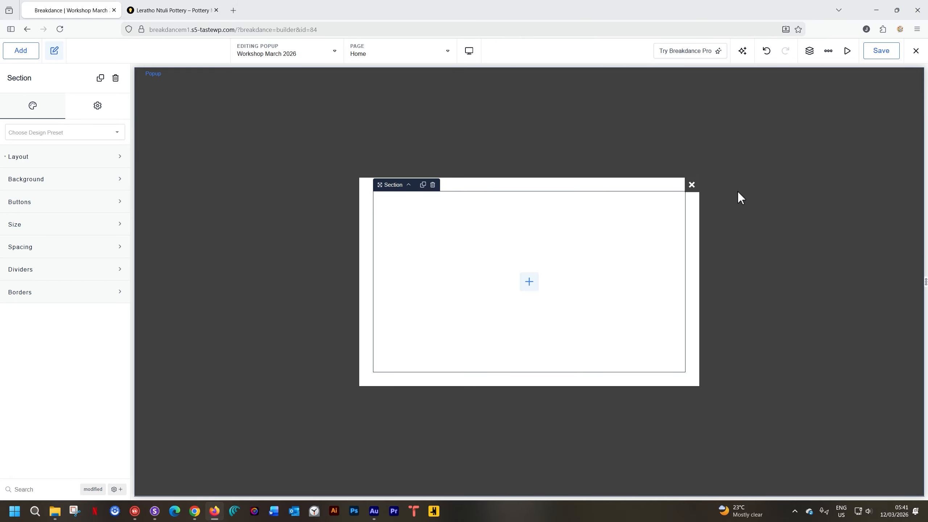
- Add a heading inside the popup's section and replace its placeholder text with "WORKSHOP MARCH 2026"
left_click(529, 281)
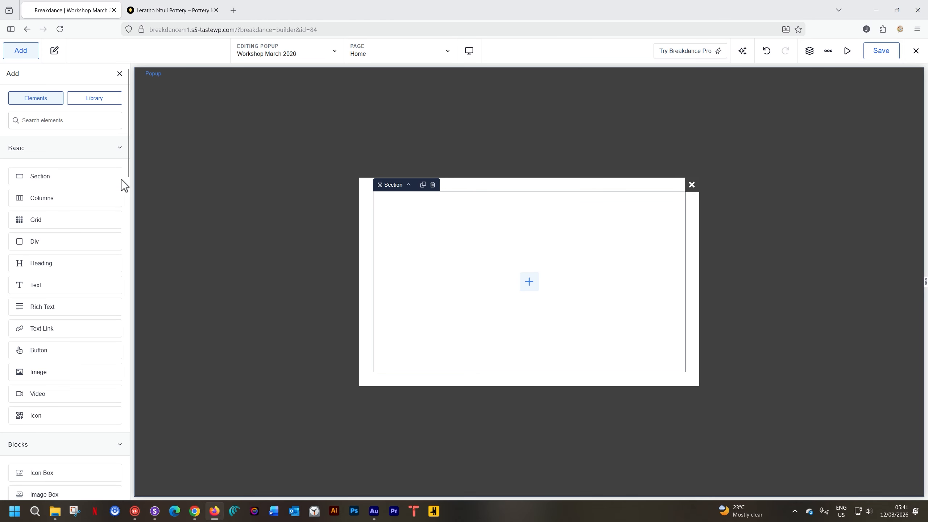
left_click(68, 263)
triple_click(455, 292)
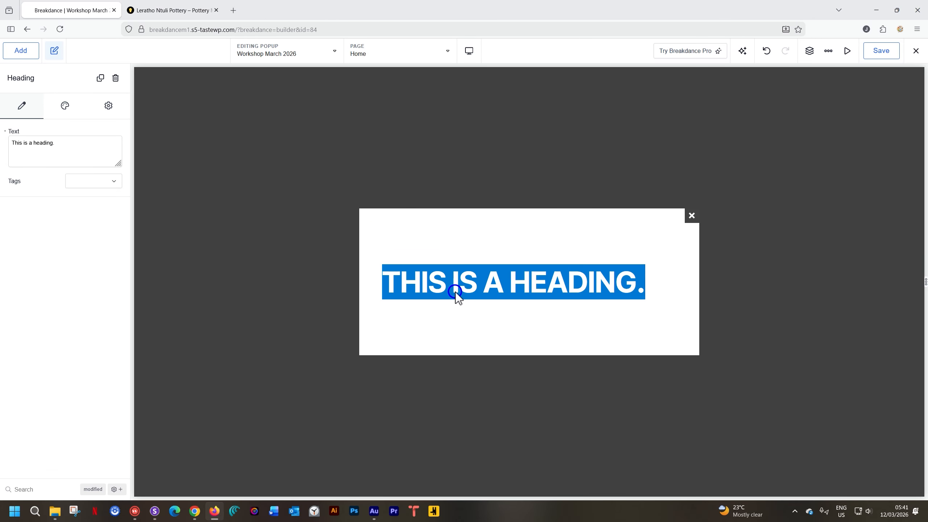
type("WORKSHOP ")
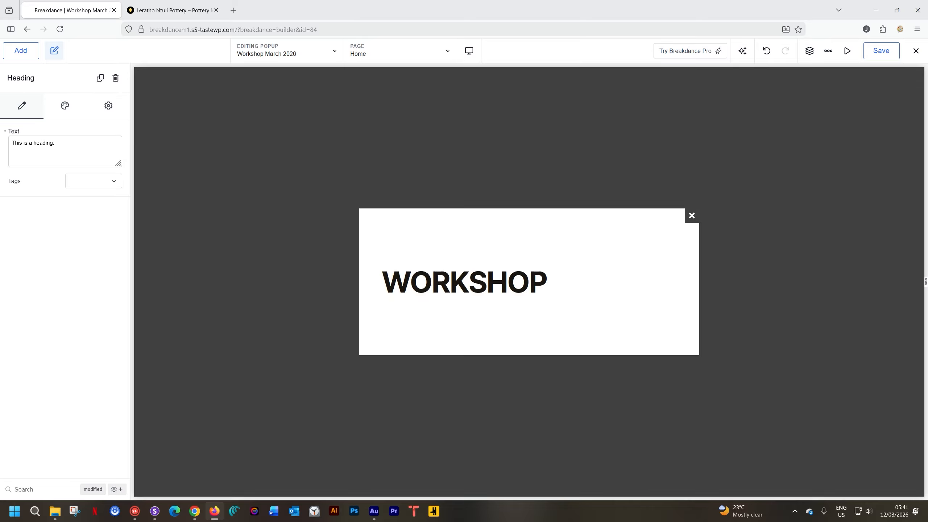
type("MAR")
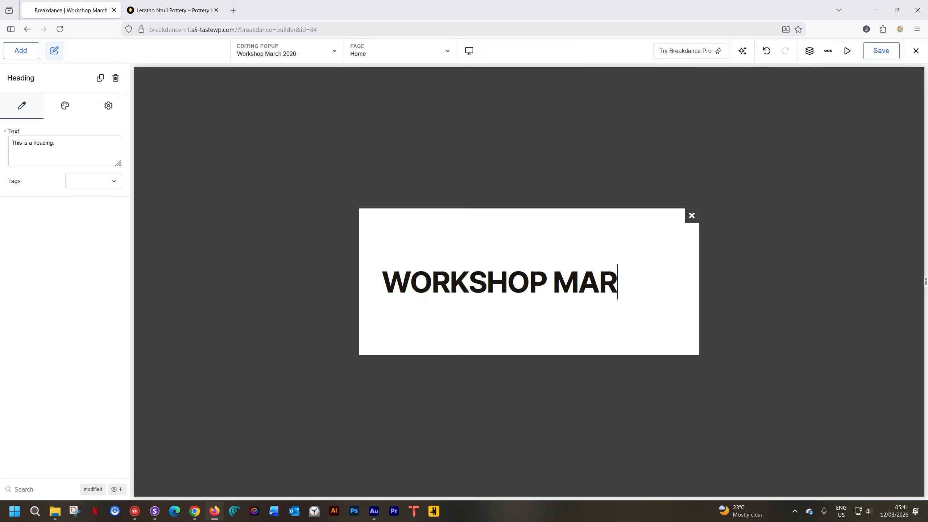
type("CH 2026")
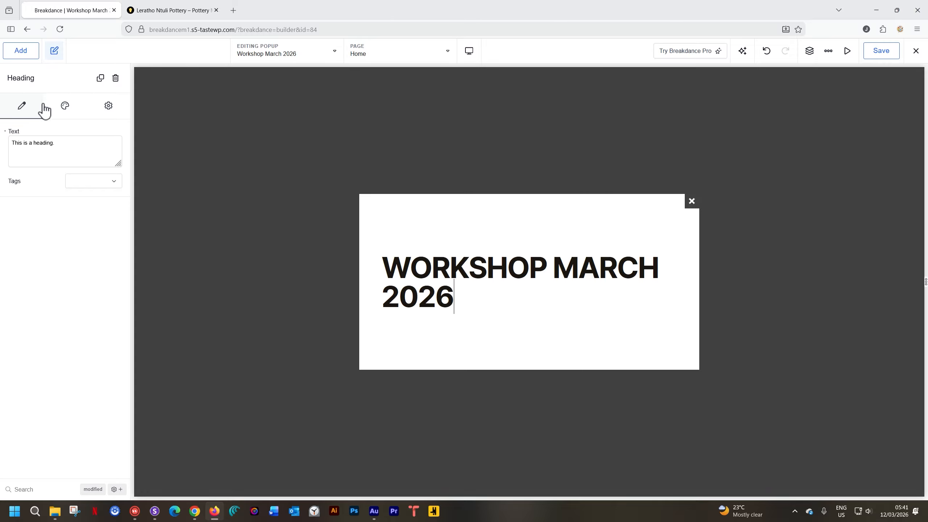
- Add a basic Text element below the popup's heading, keeping its placeholder text
left_click(28, 47)
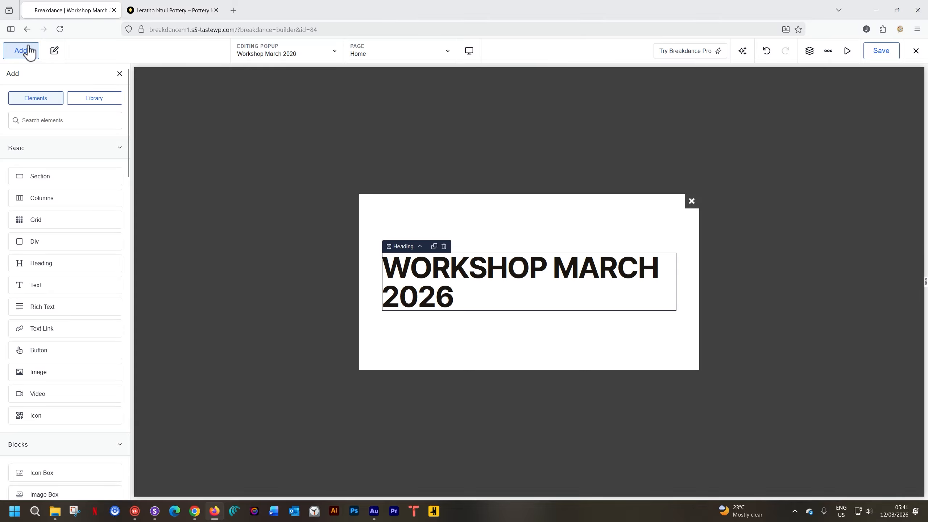
type("text")
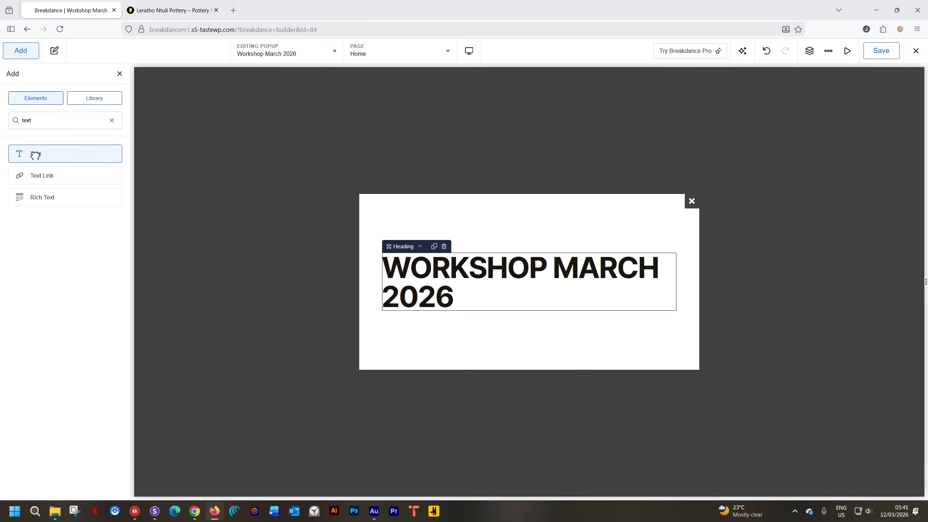
left_click(34, 154)
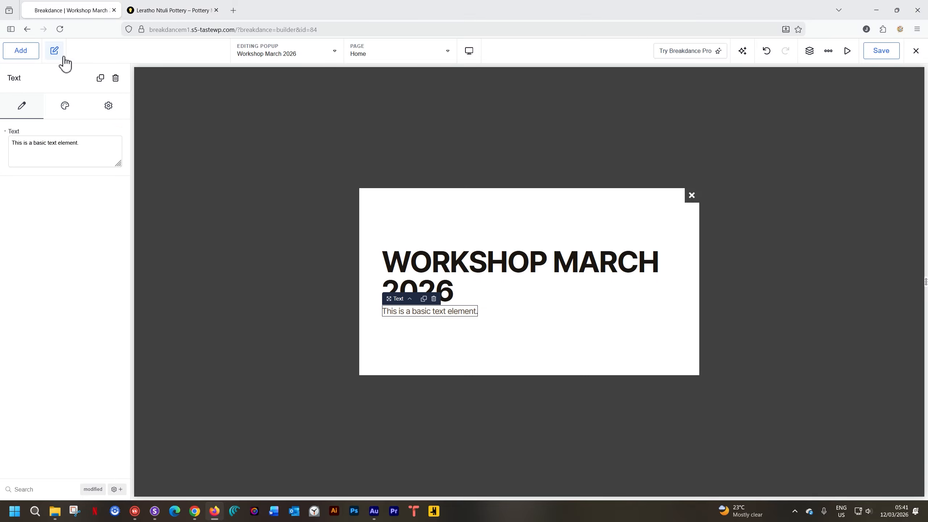
- Add a Form Builder element below the text in the popup and save the popup
left_click(21, 51)
type("form")
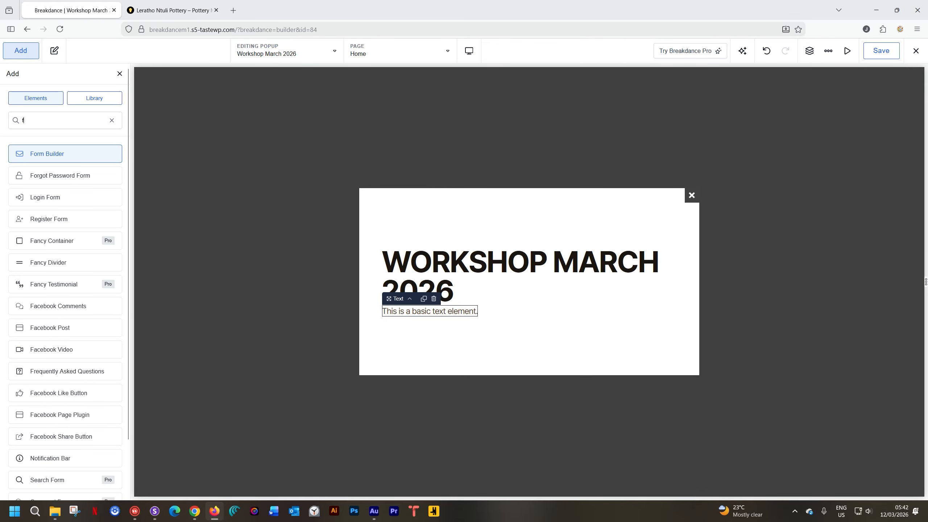
left_click(51, 158)
left_click(690, 209)
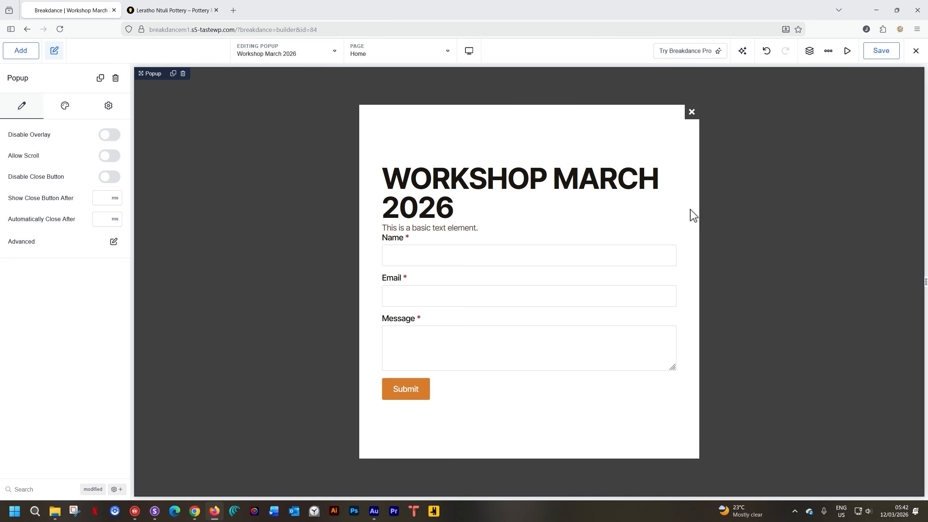
left_click(886, 55)
- Switch the builder from the workshop popup to the Home page for editing
left_click(204, 11)
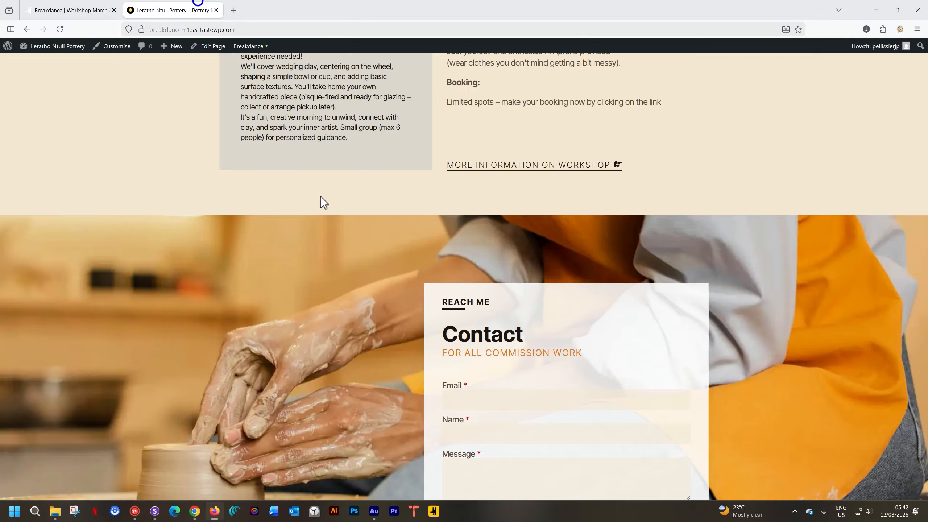
left_click(79, 10)
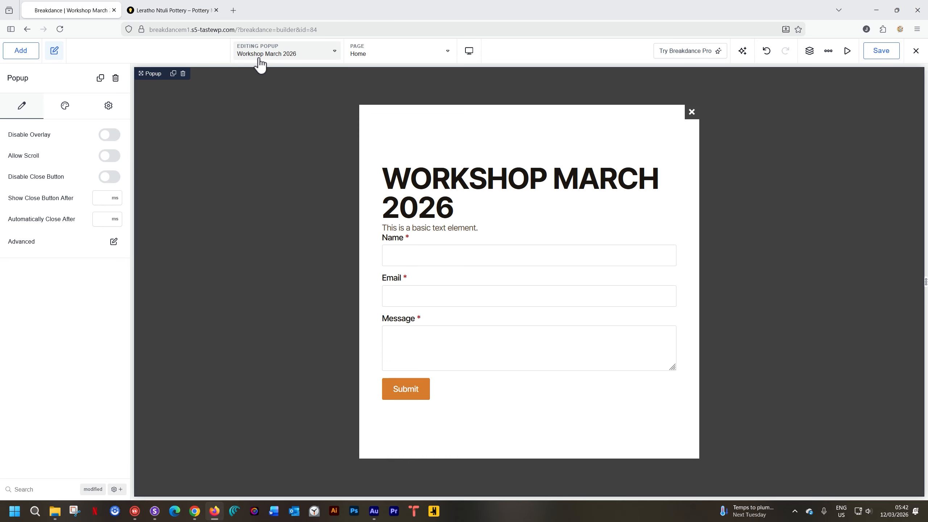
left_click(335, 51)
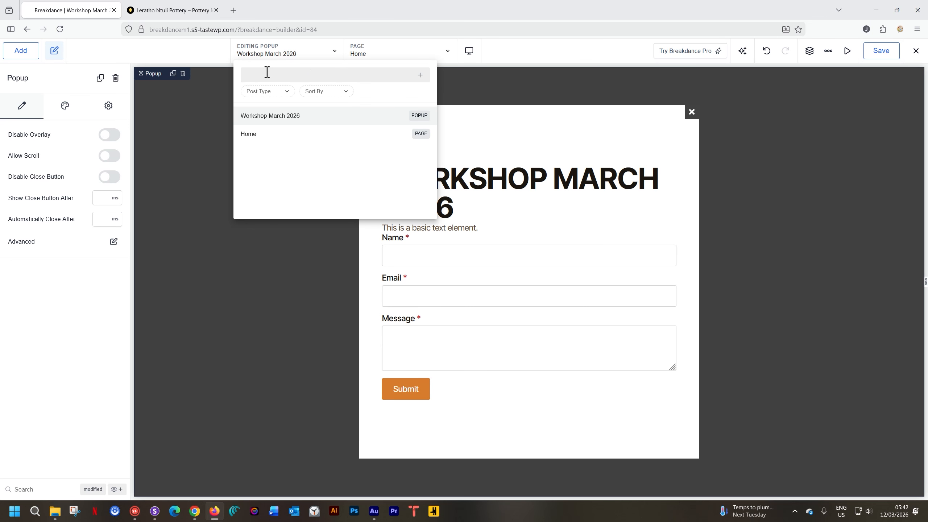
left_click(272, 142)
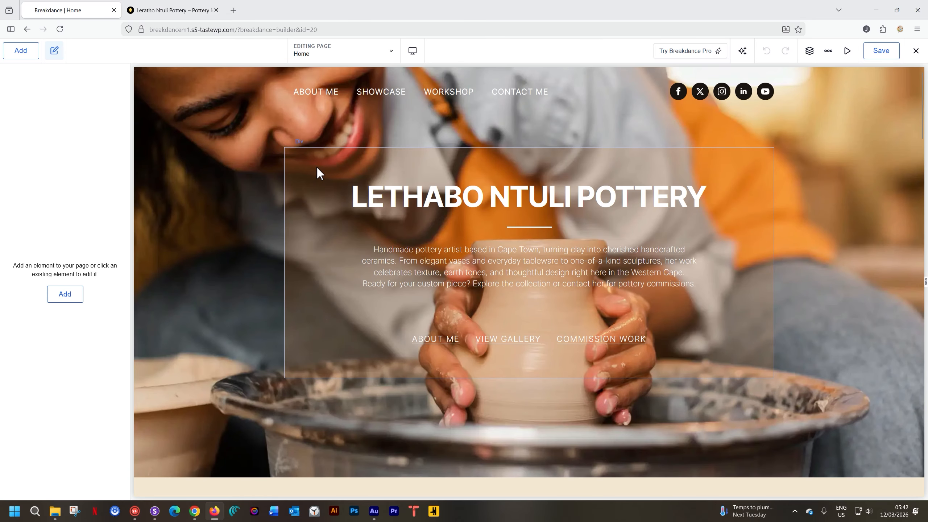
left_click(391, 56)
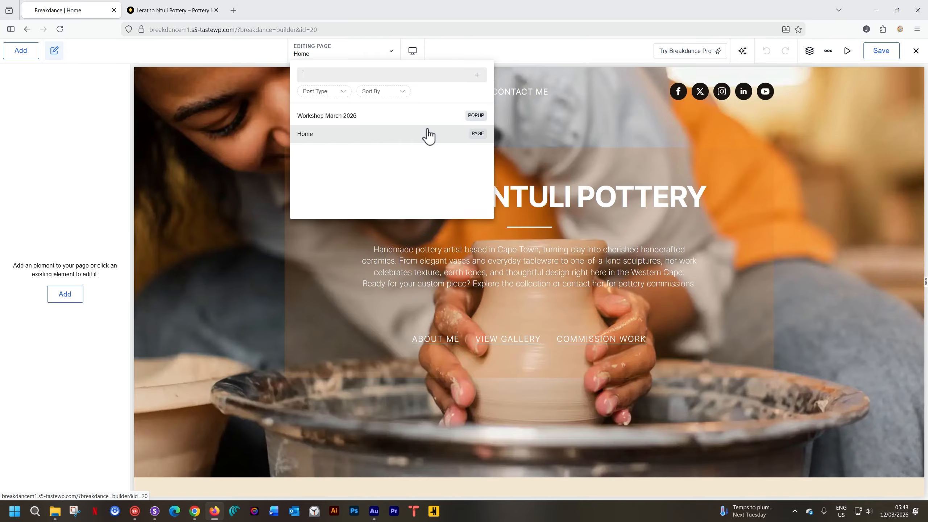
left_click(391, 53)
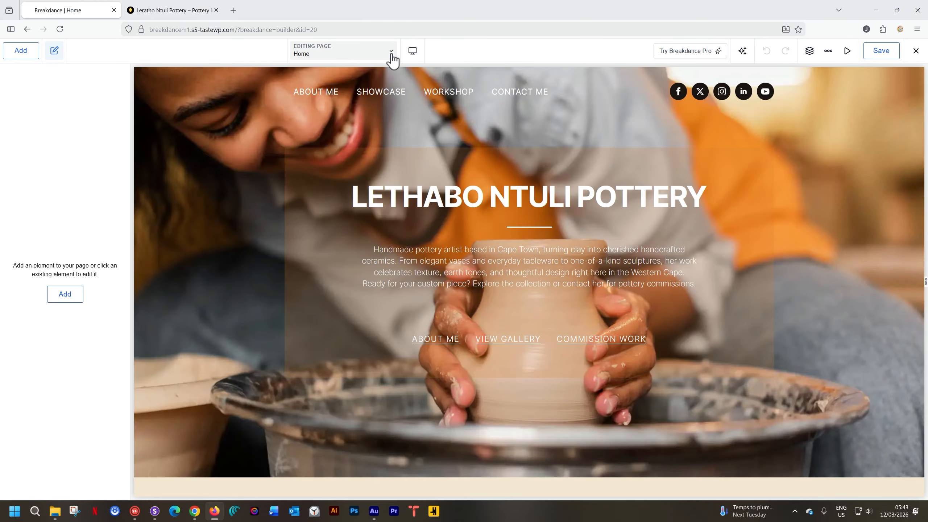
scroll(395, 123, "down", 10)
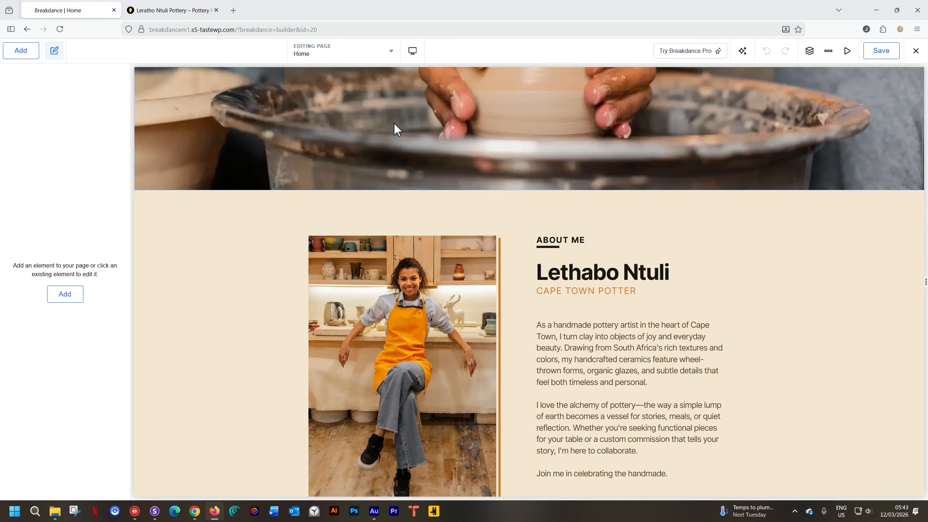
- Clear the existing link of the "MORE INFORMATION ON WORKSHOP" button in the Workshops section
scroll(395, 123, "down", 20)
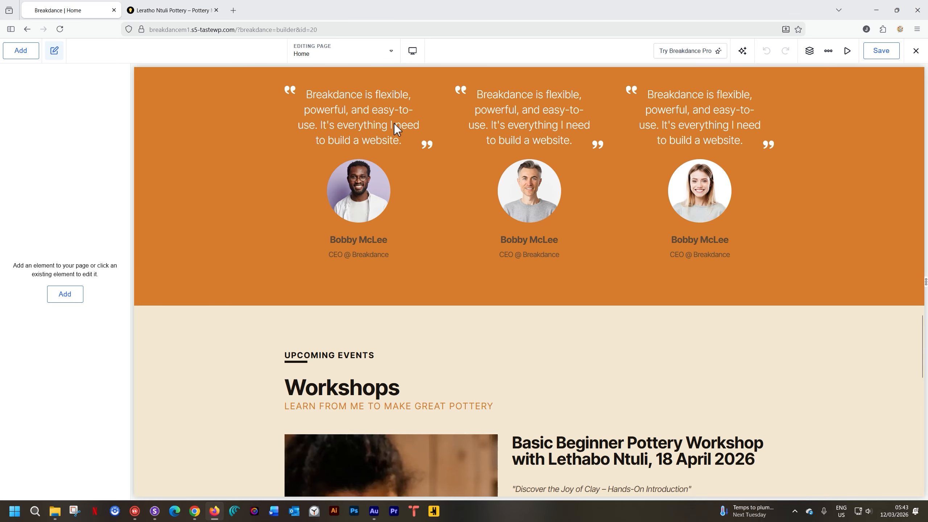
scroll(395, 124, "down", 6)
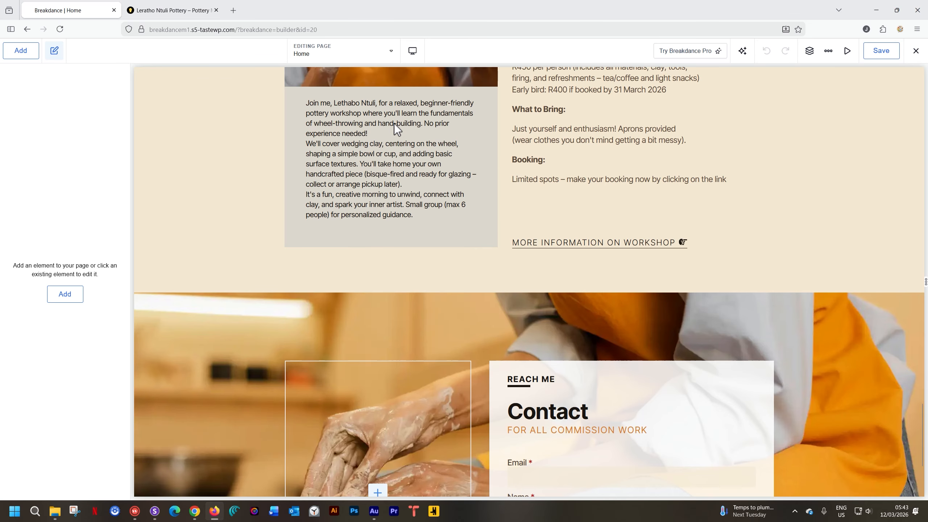
left_click(564, 242)
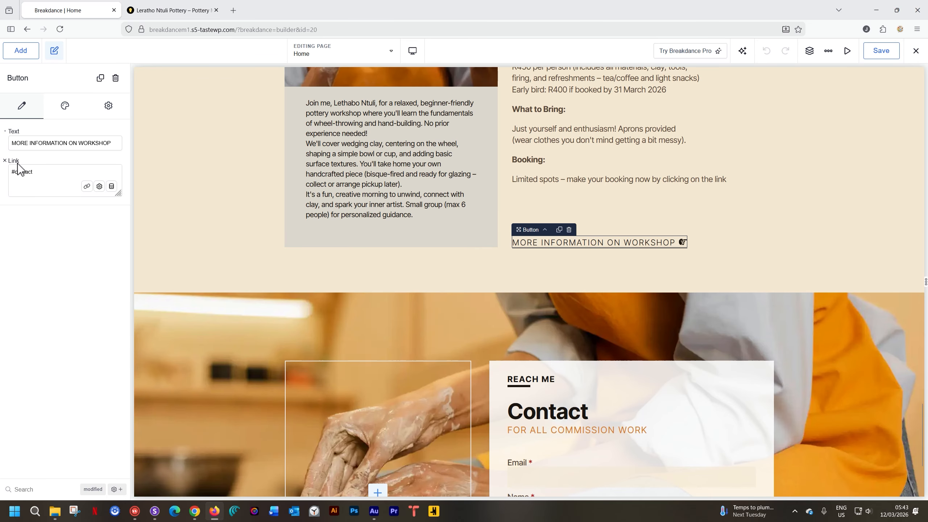
left_click_drag(44, 173, 8, 172)
key("BackSpace")
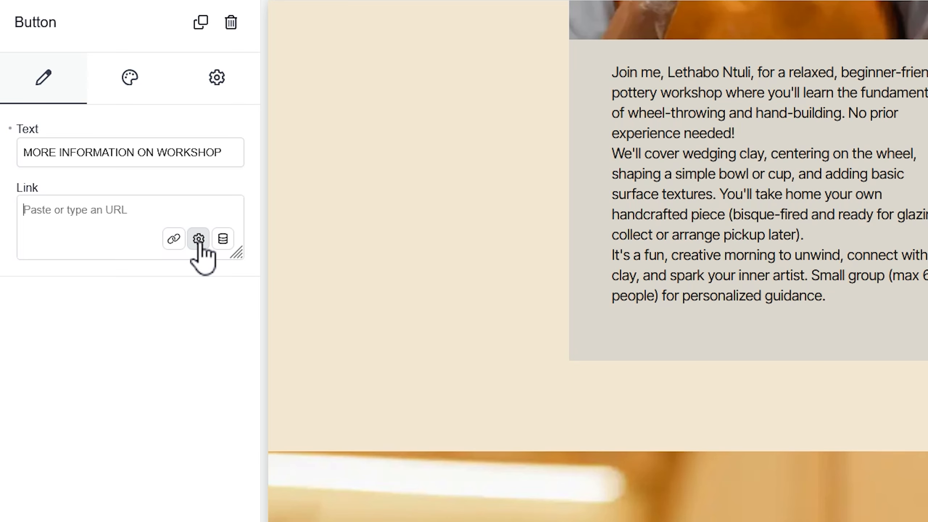
left_click(199, 240)
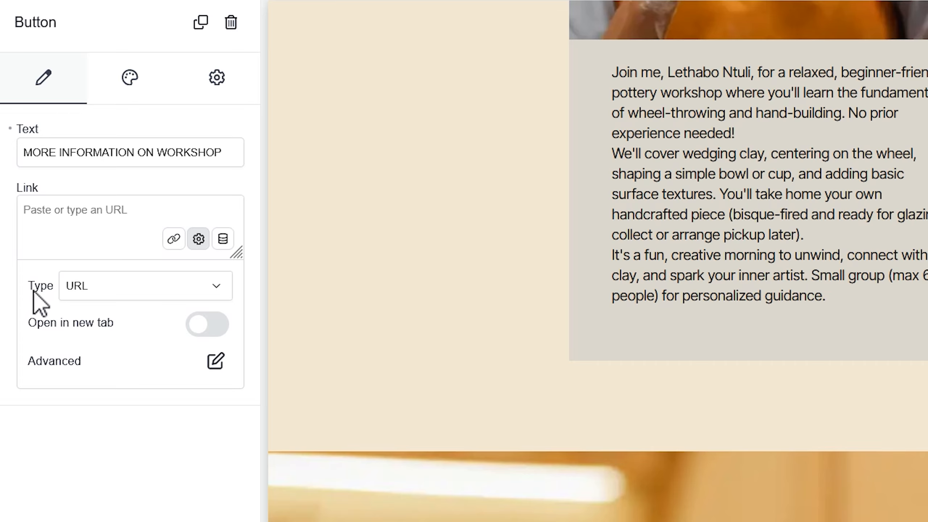
left_click(215, 289)
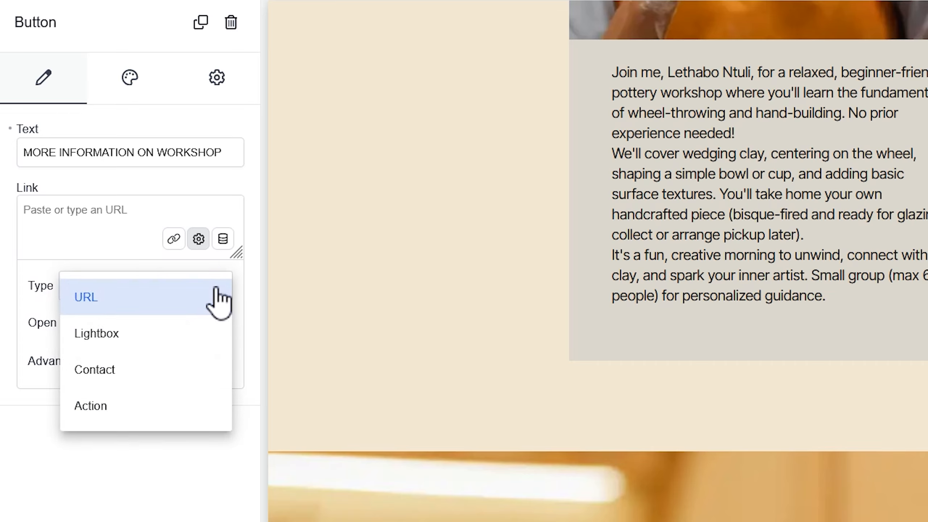
left_click(103, 411)
left_click(214, 296)
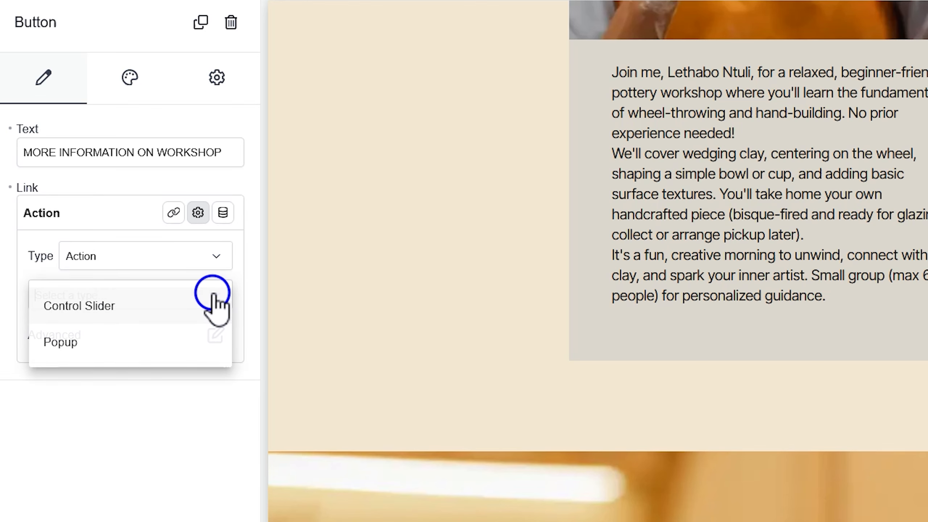
left_click(116, 344)
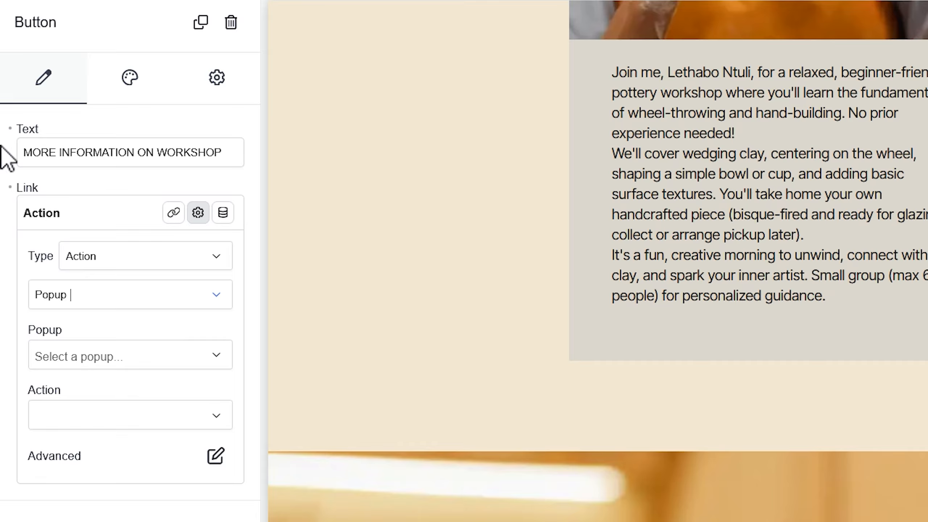
left_click(10, 188)
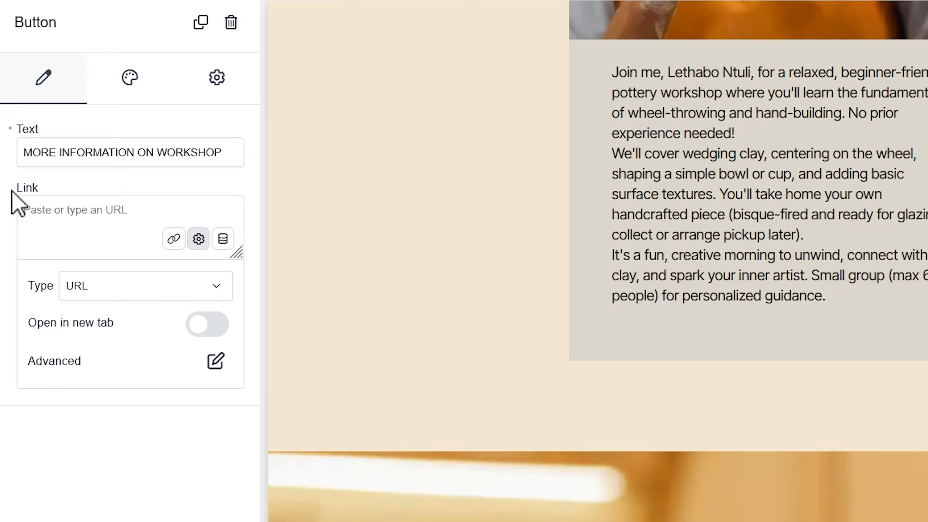
left_click(199, 239)
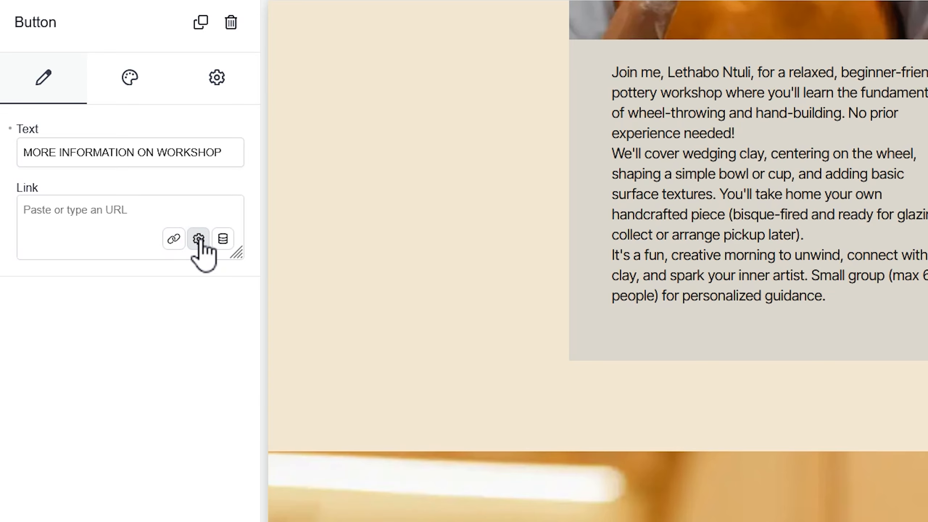
- Set the workshop button's link to a Popup action that opens the "Workshop March 2026" popup
left_click(198, 238)
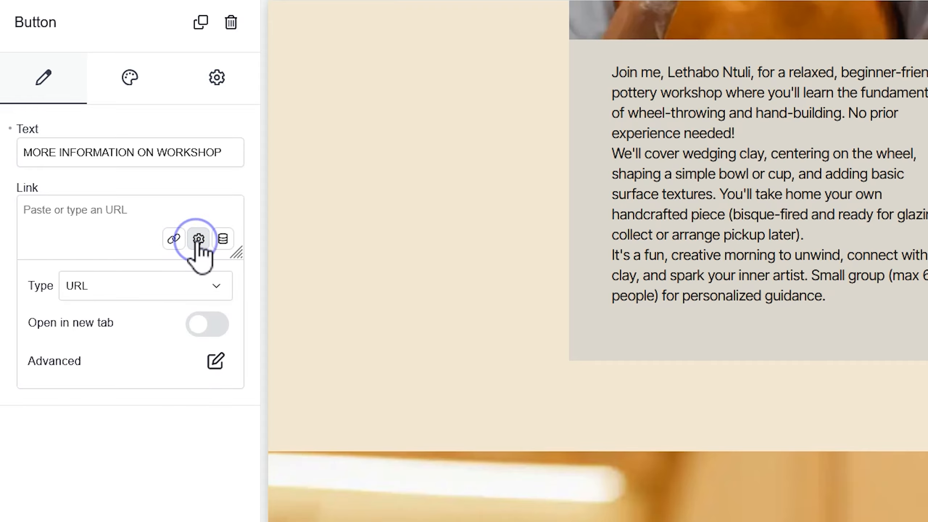
left_click(220, 287)
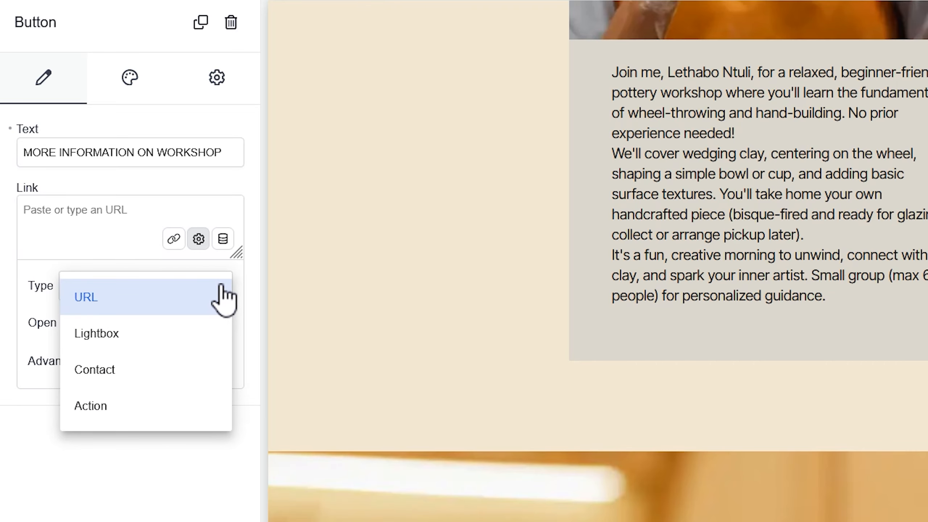
left_click(106, 405)
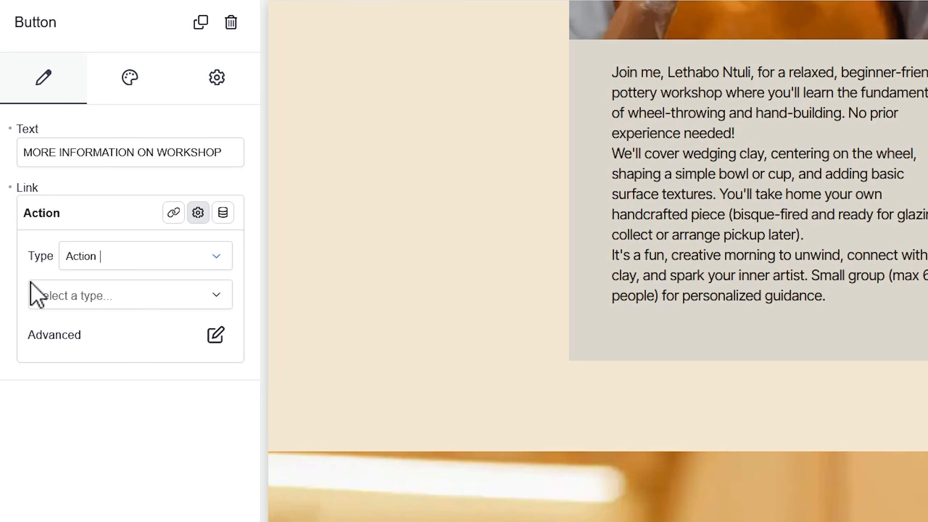
left_click(212, 293)
left_click(63, 350)
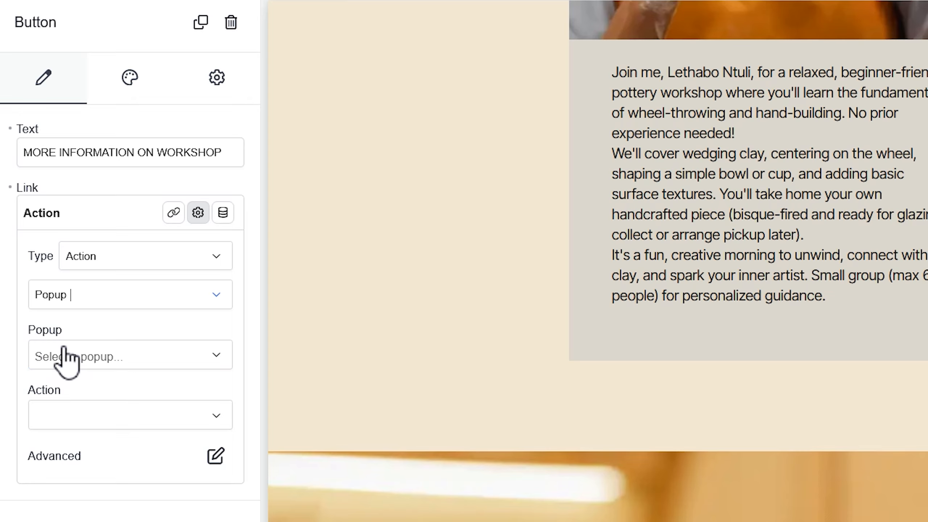
left_click(212, 355)
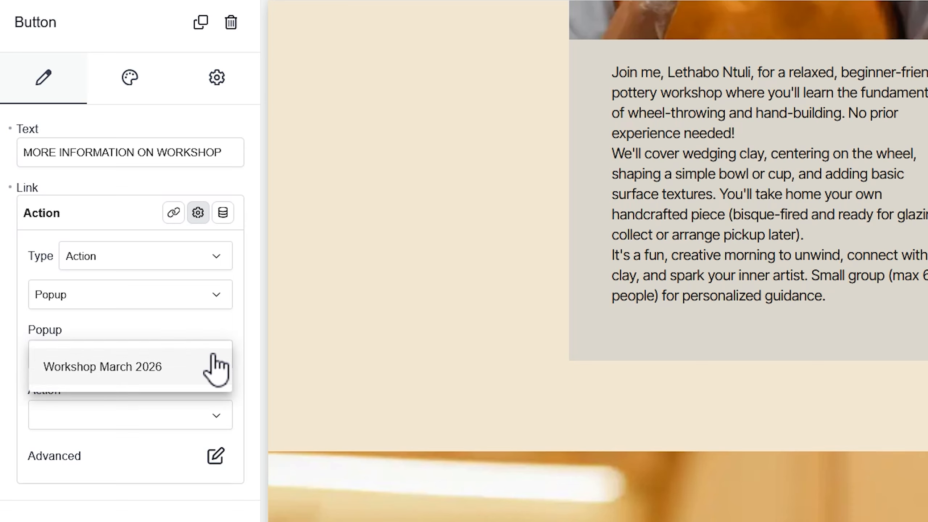
left_click(112, 376)
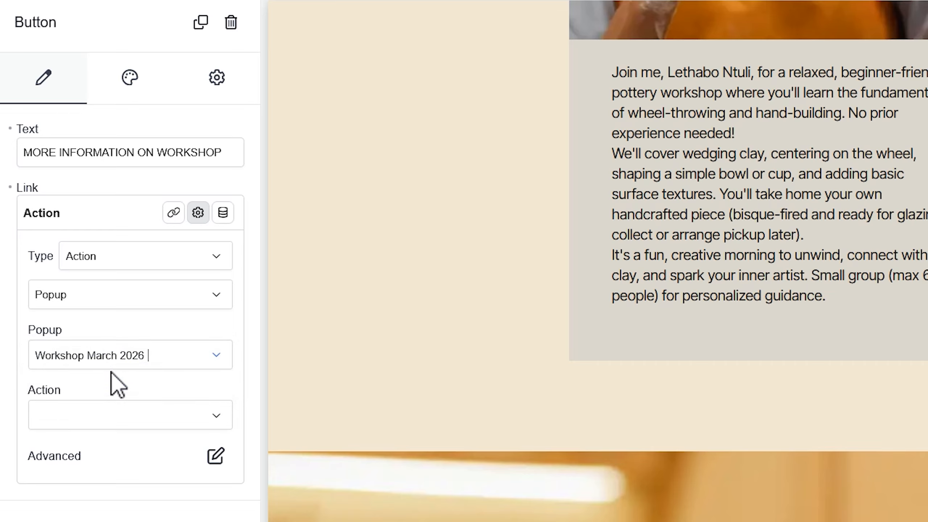
left_click(210, 416)
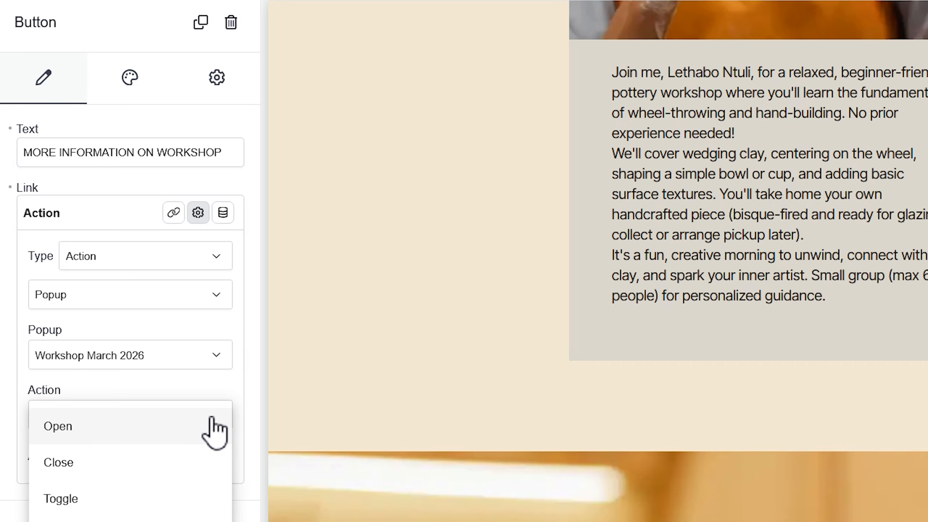
left_click(77, 428)
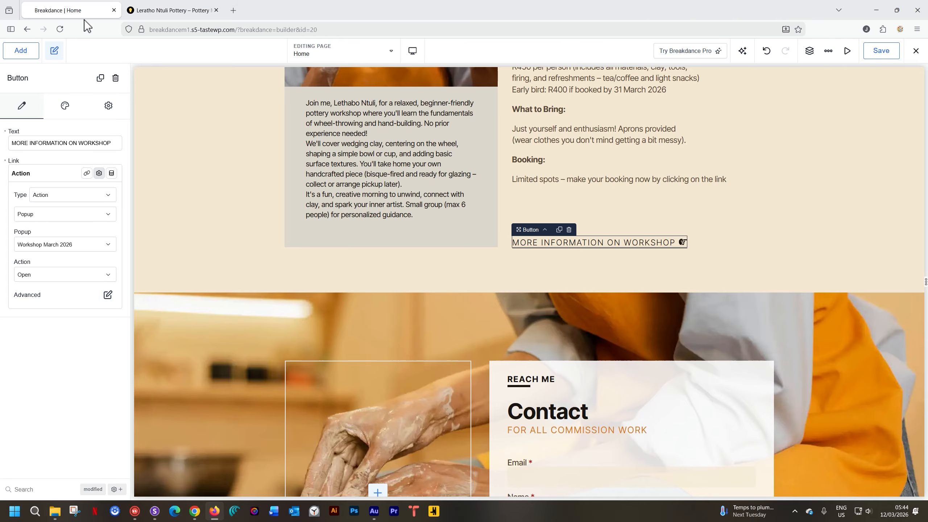
- Reload the live pottery site, test the popup from the "MORE INFORMATION ON WORKSHOP" button and dismiss it
left_click(156, 12)
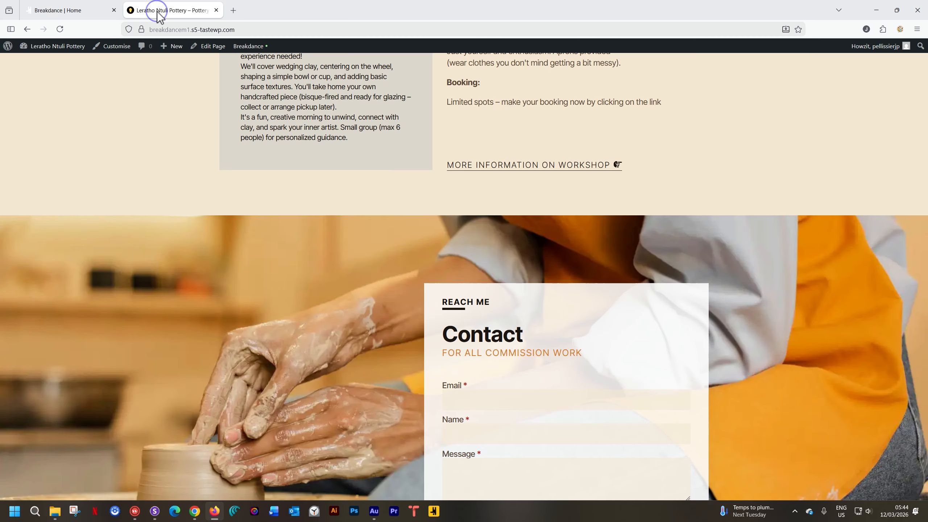
left_click(60, 29)
scroll(481, 167, "up", 4)
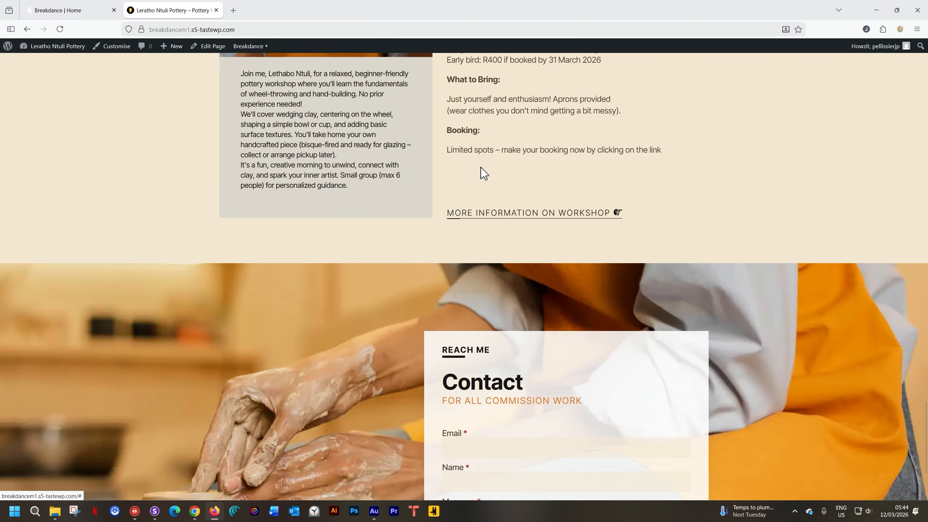
left_click(485, 311)
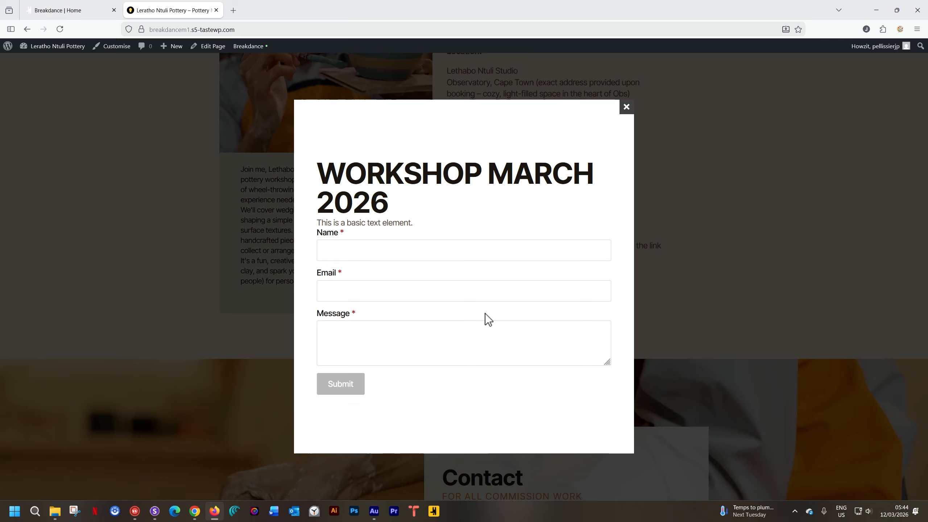
left_click(673, 138)
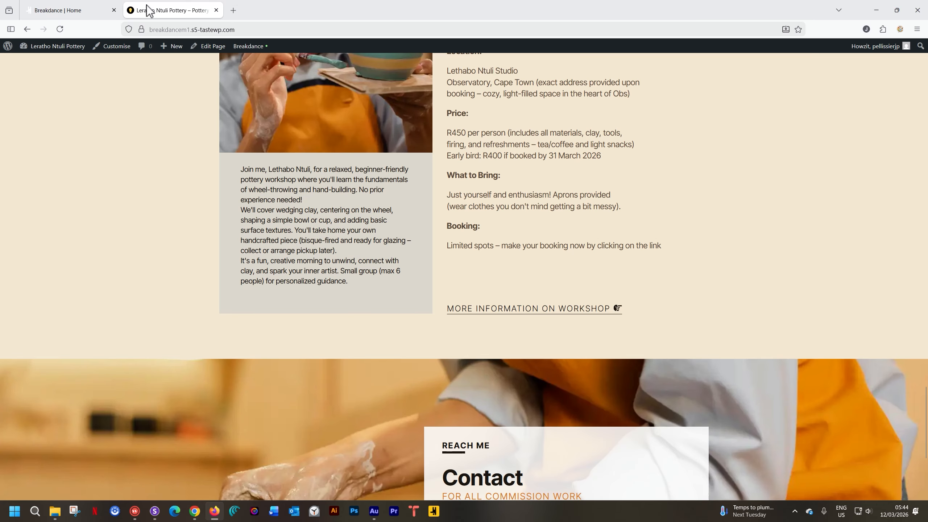
- Return to the Breakdance builder and switch from the Home page to editing the "Workshop March 2026" popup
left_click(69, 10)
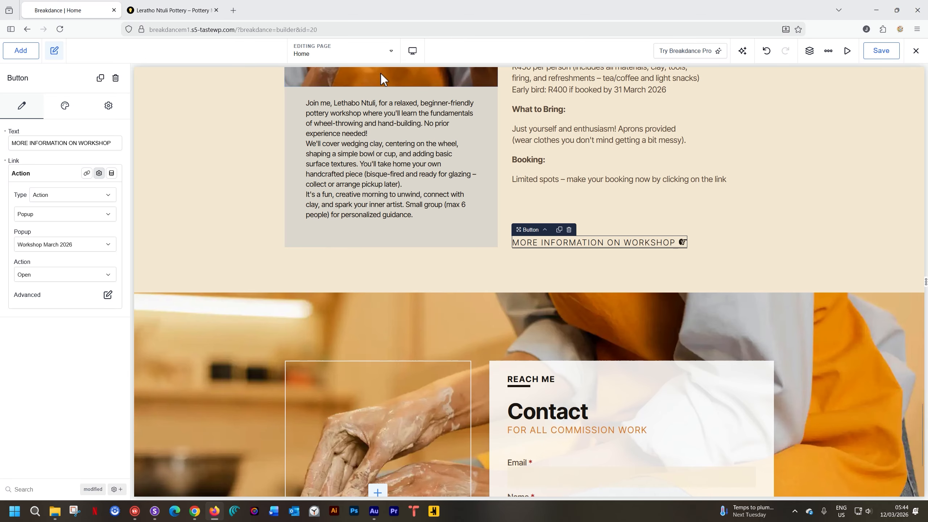
left_click(392, 55)
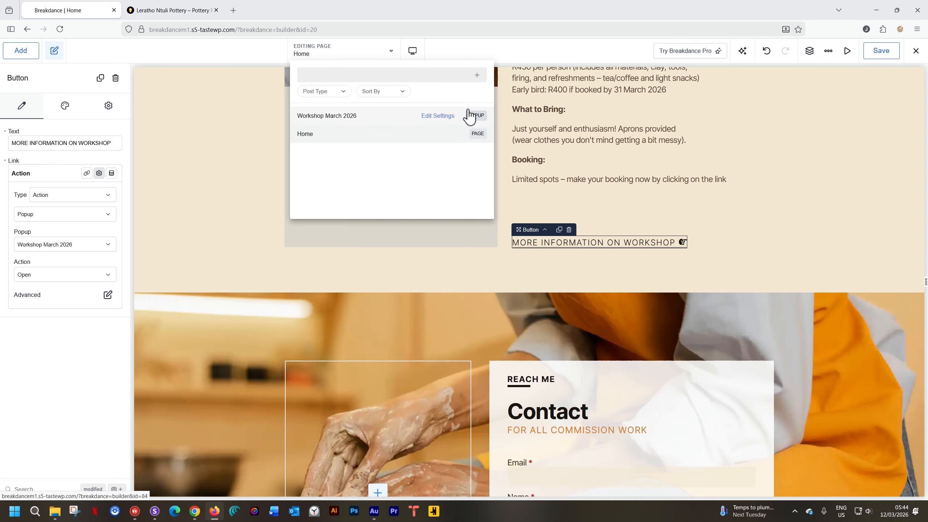
left_click(337, 116)
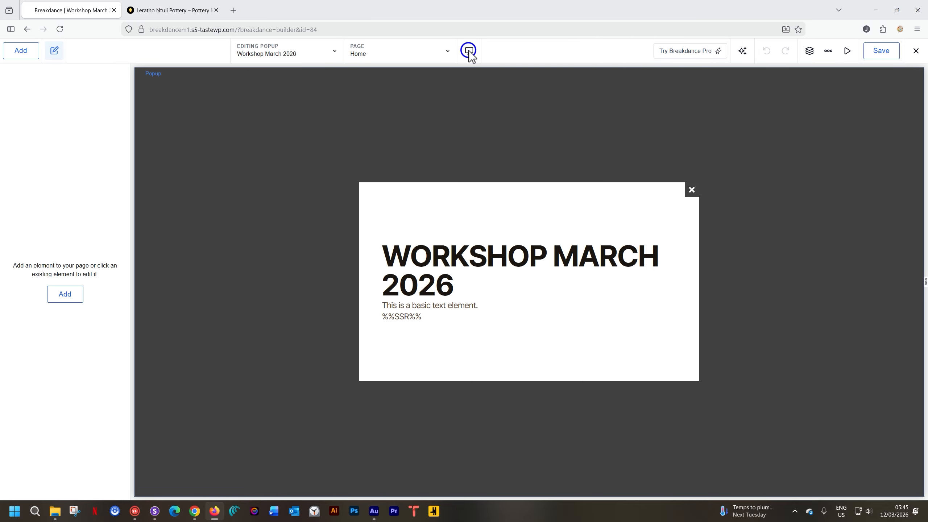
- Preview the popup's layout at the Tablet Landscape, Tablet Portrait and Phone Landscape breakpoints
left_click(469, 51)
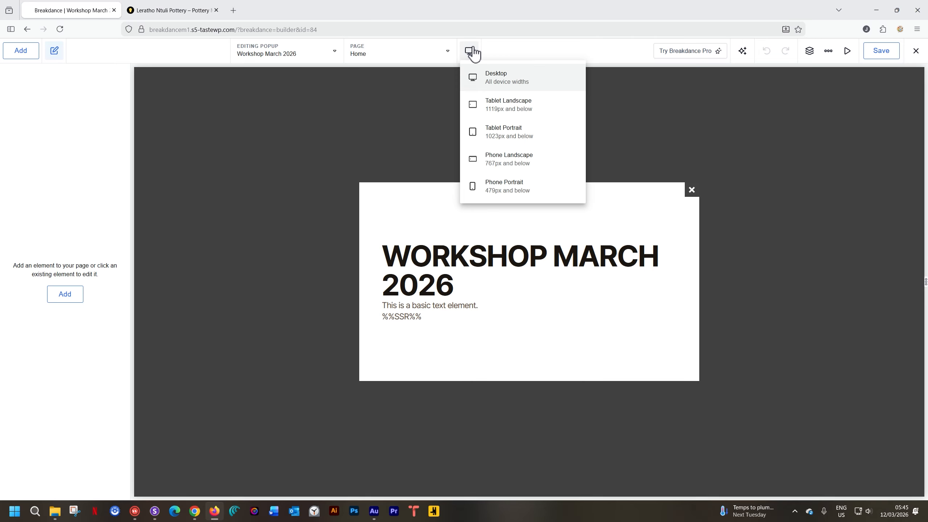
left_click(475, 104)
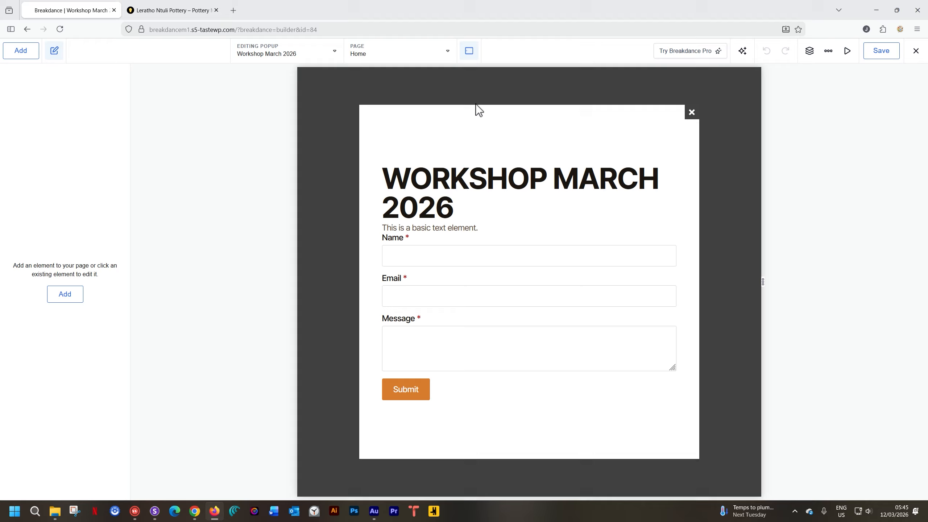
left_click(468, 51)
left_click(477, 131)
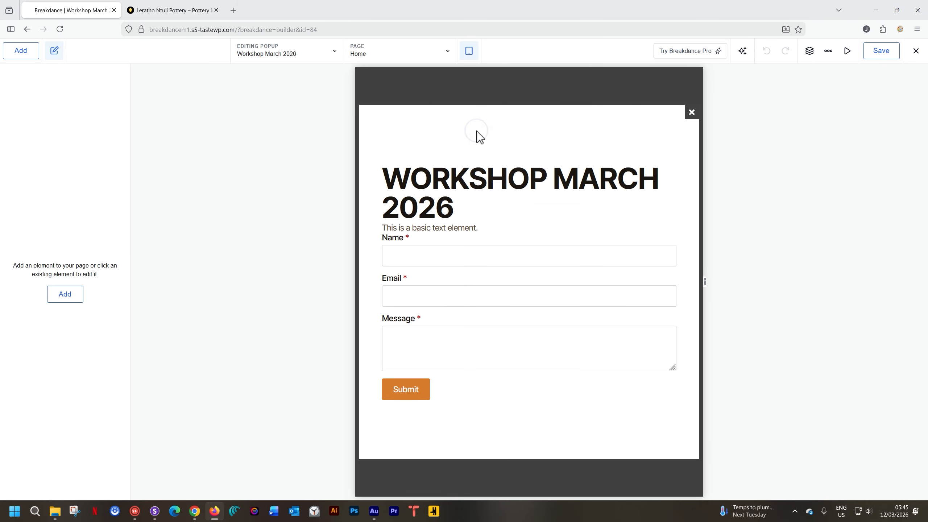
left_click(470, 54)
left_click(483, 157)
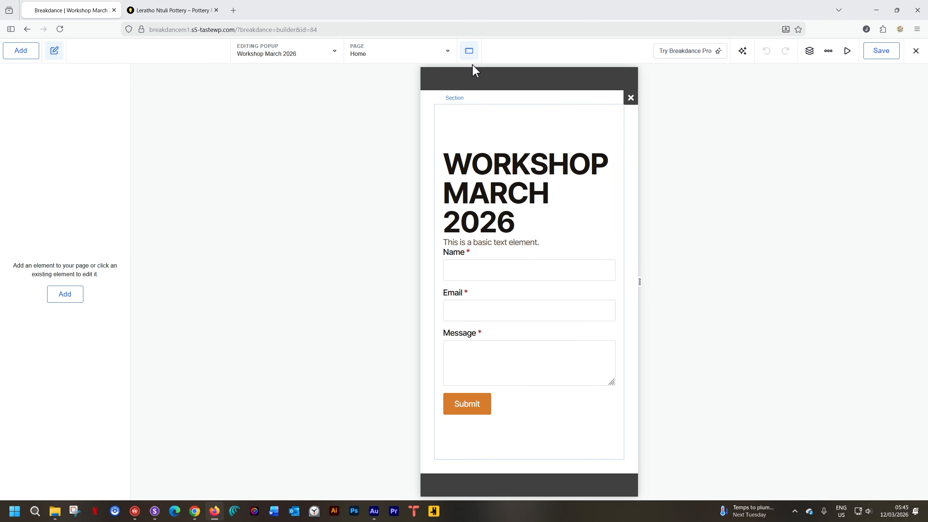
- Set the popup heading's font size to 38 px at the Phone Portrait breakpoint and save the popup
left_click(471, 54)
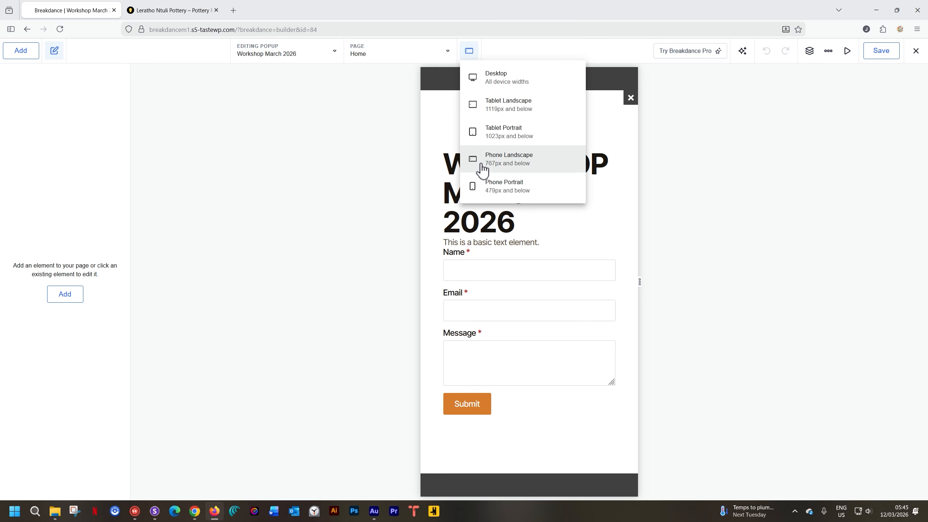
left_click(479, 188)
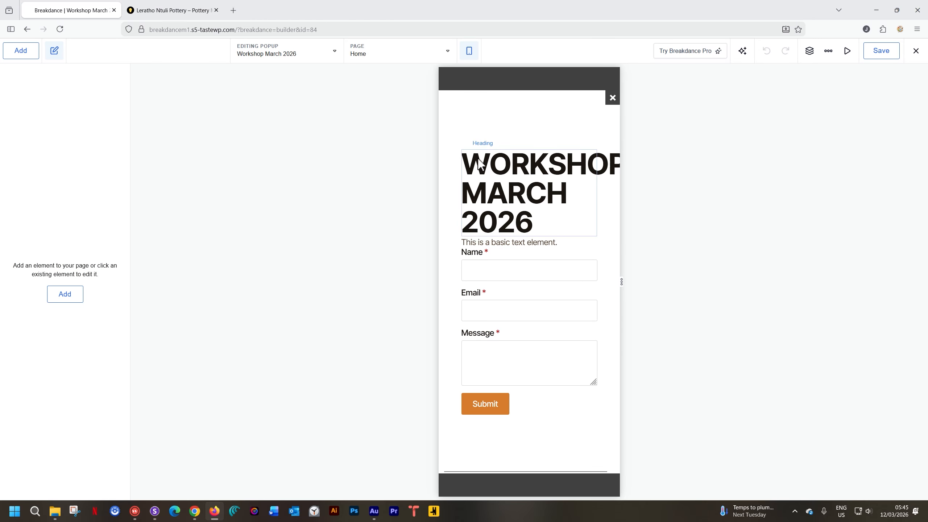
left_click(490, 189)
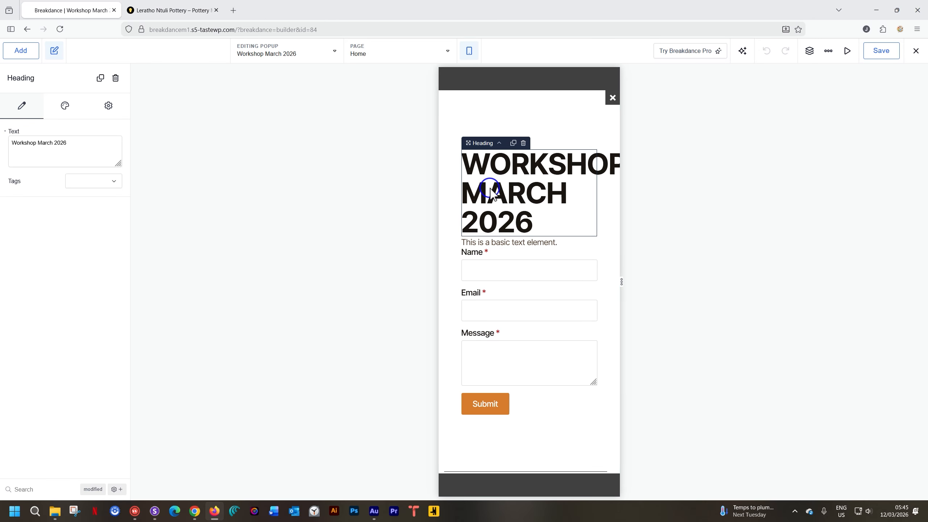
left_click(62, 108)
left_click(74, 157)
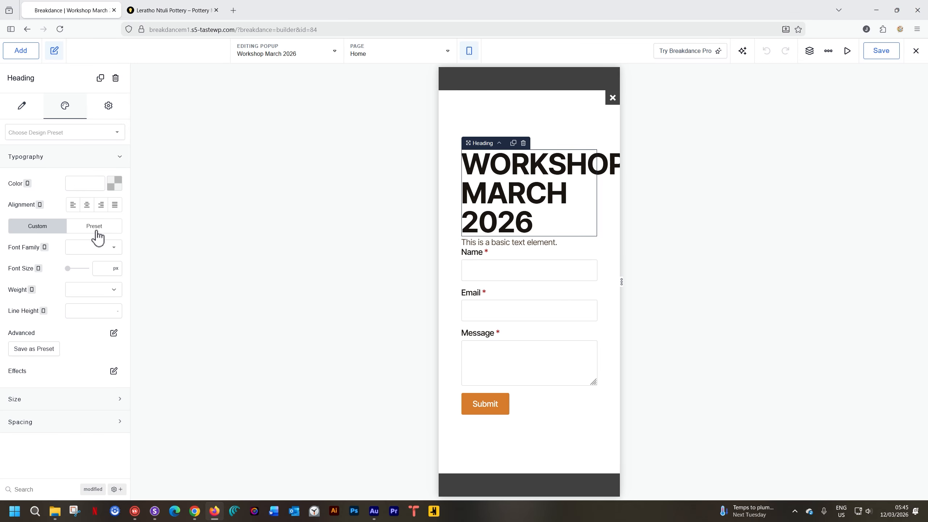
left_click(72, 269)
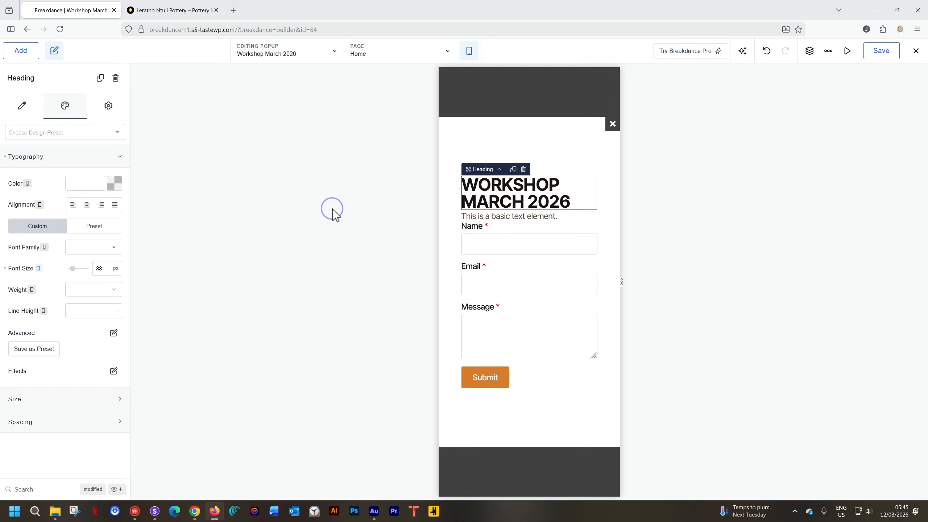
left_click(887, 51)
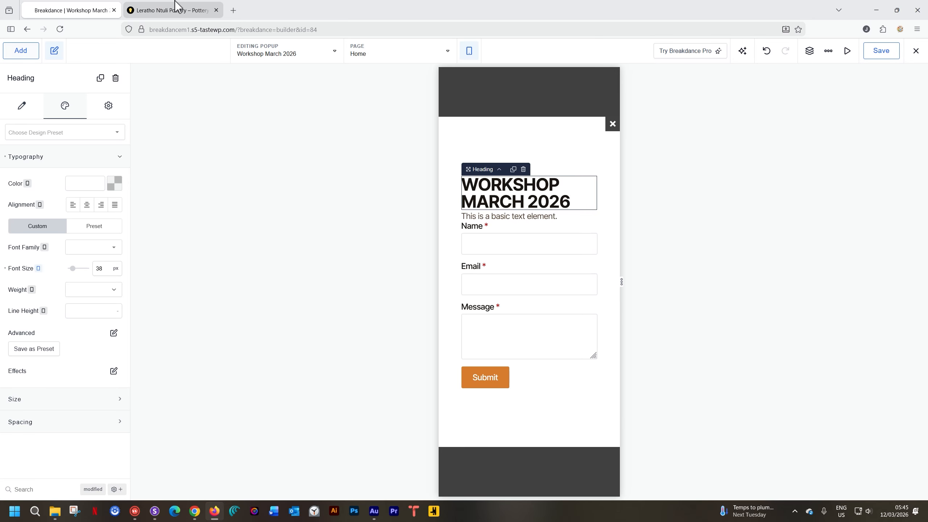
mouse_move(178, 5)
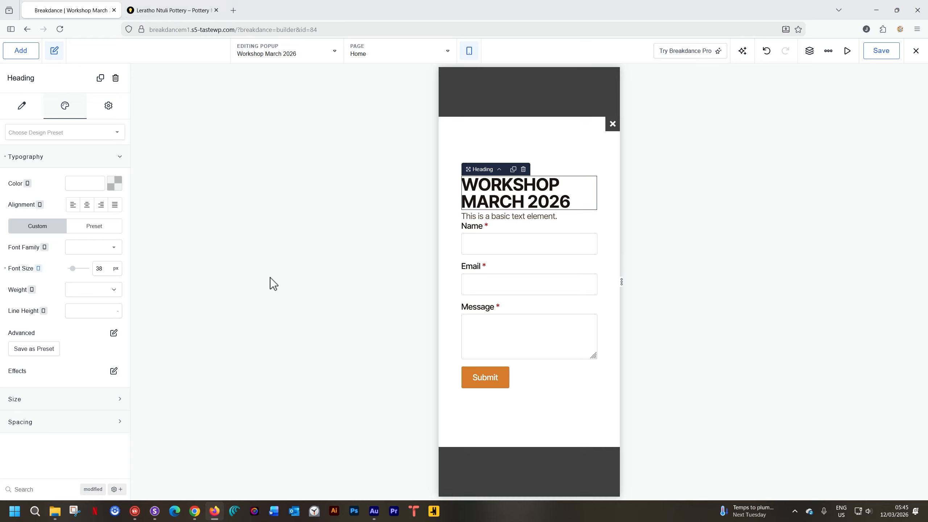